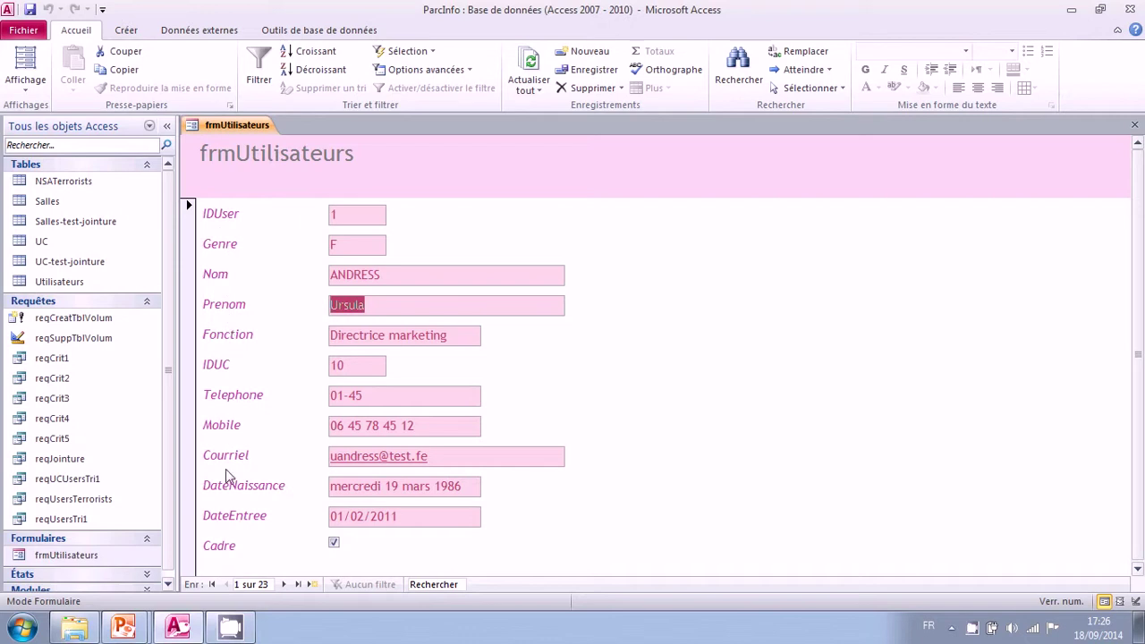
Step: Put the focus on the IDUser value and bring up the form's view choices
click(357, 216)
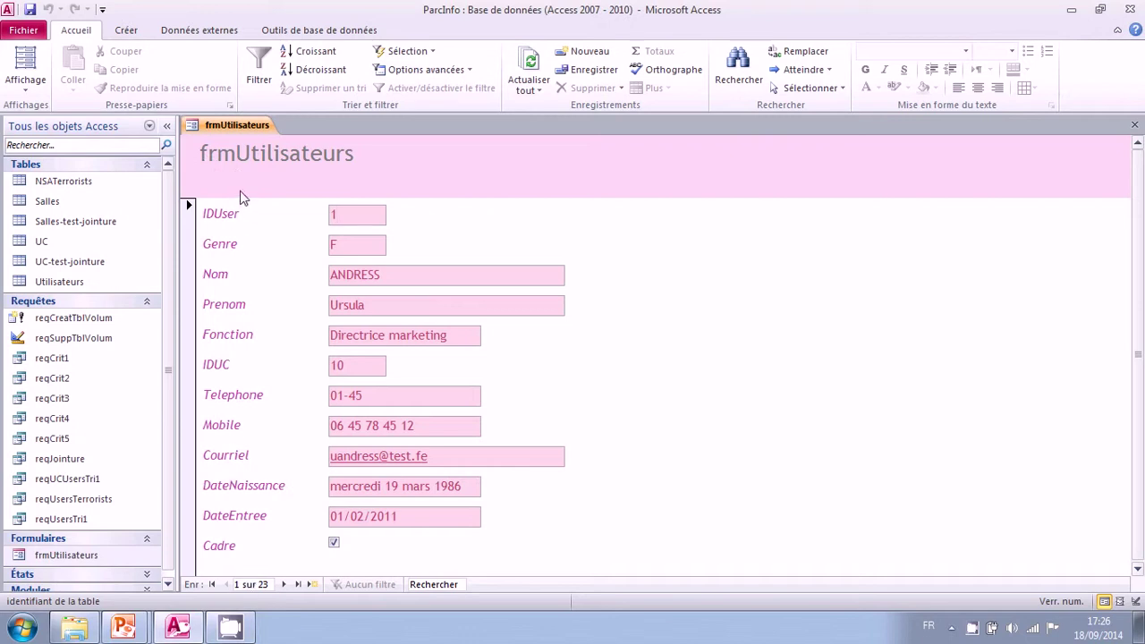
click(20, 85)
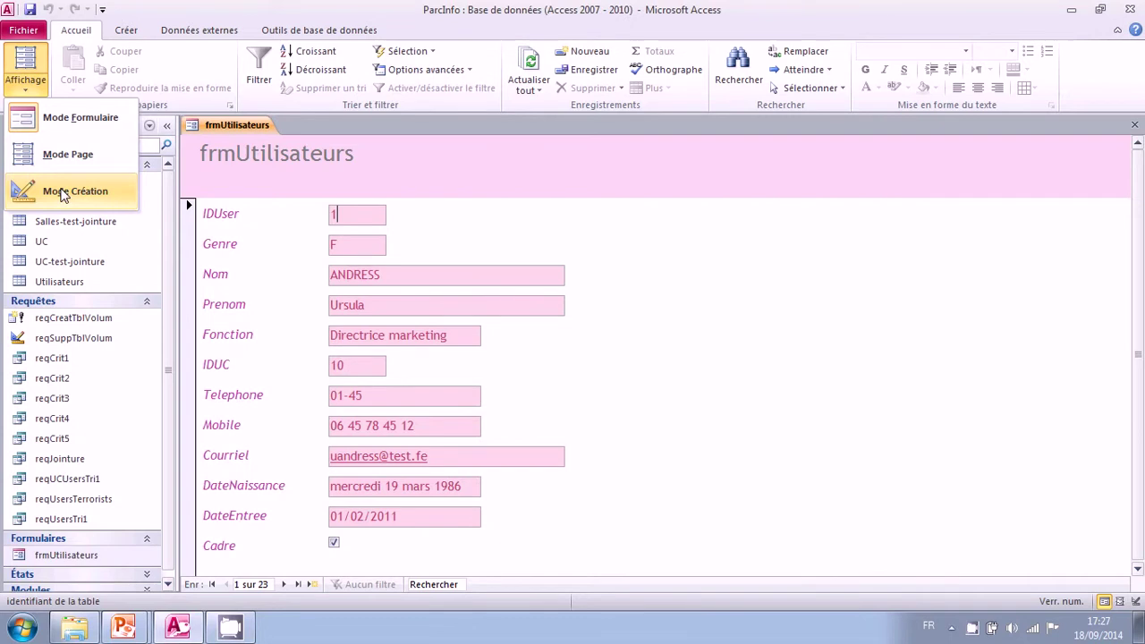
Step: In Design view, change the header title text to 'Liste des utilisateurs'
click(62, 195)
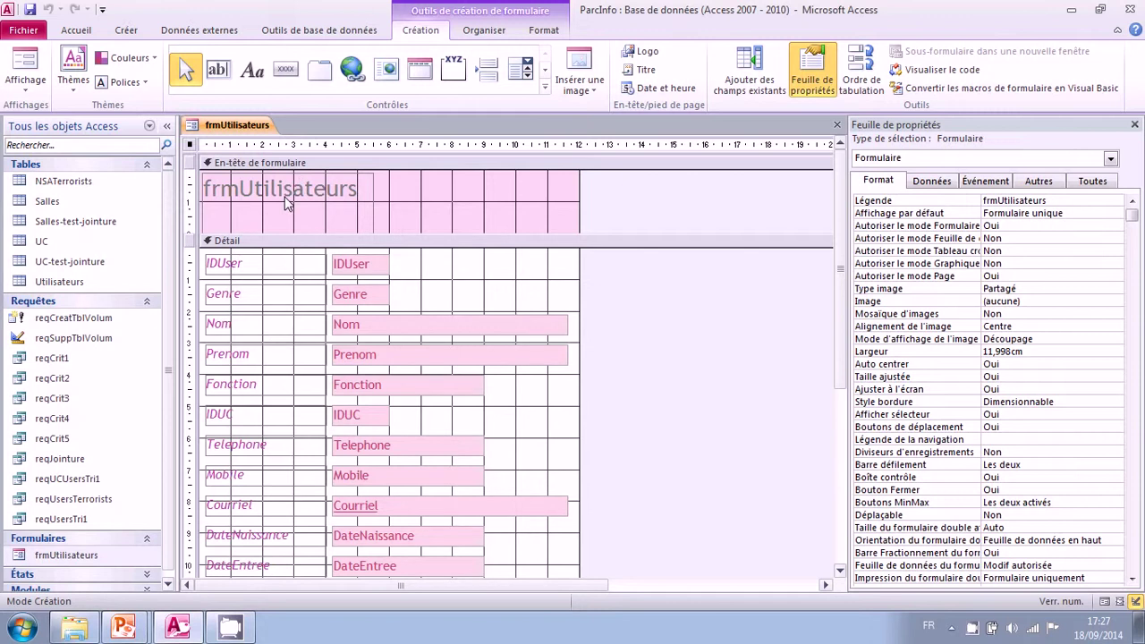
click(286, 203)
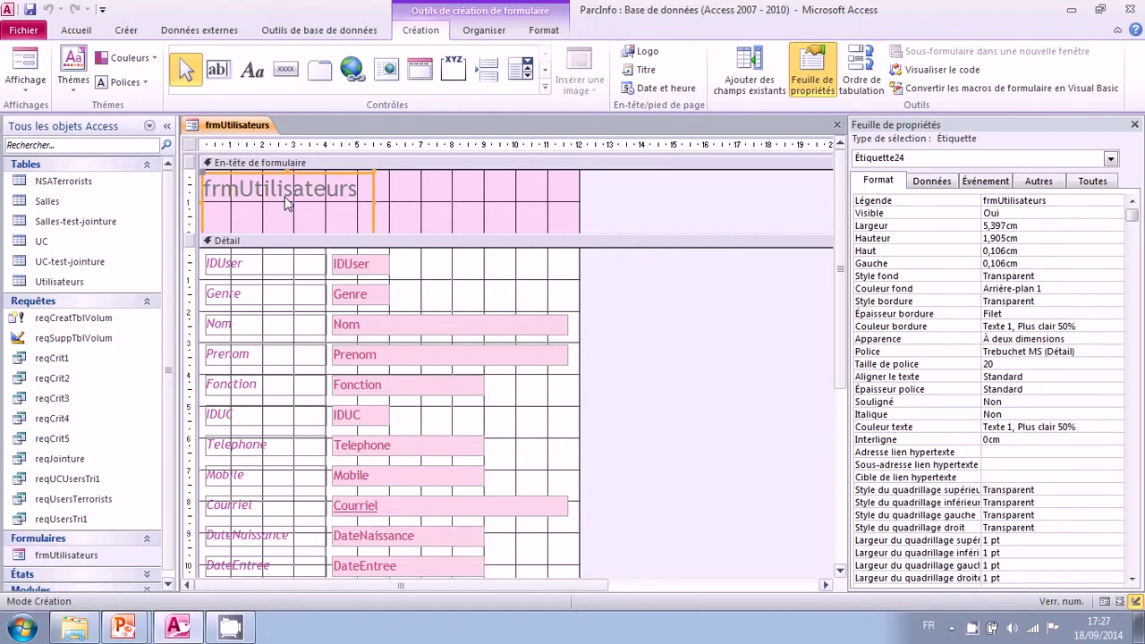
click(248, 189)
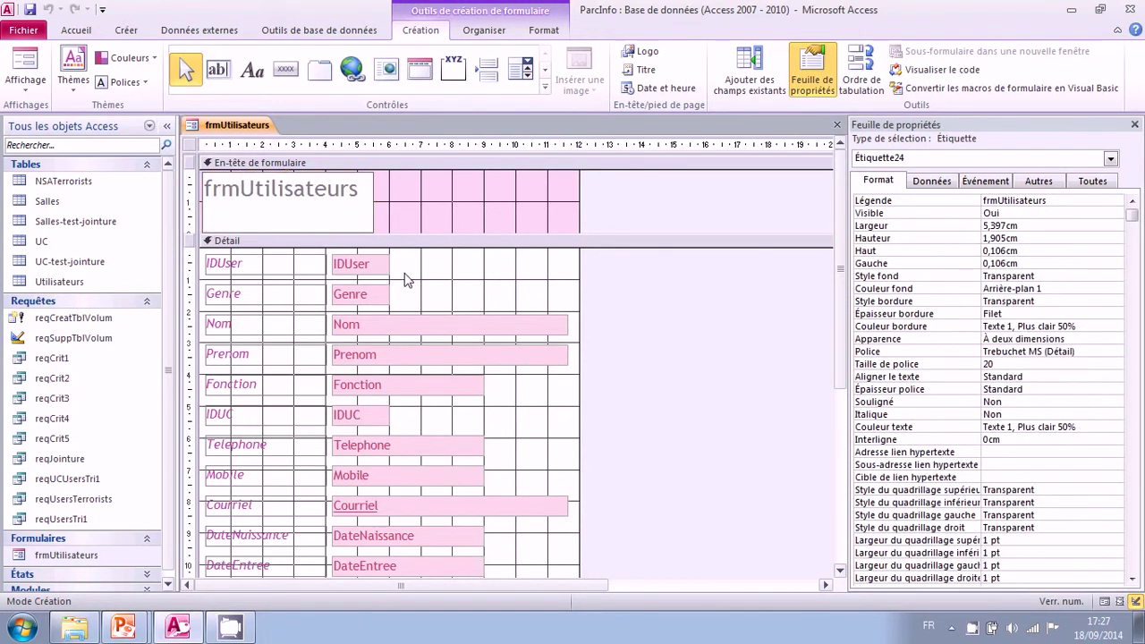
key(BackSpace)
key(BackSpace)
key(BackSpace)
text(L)
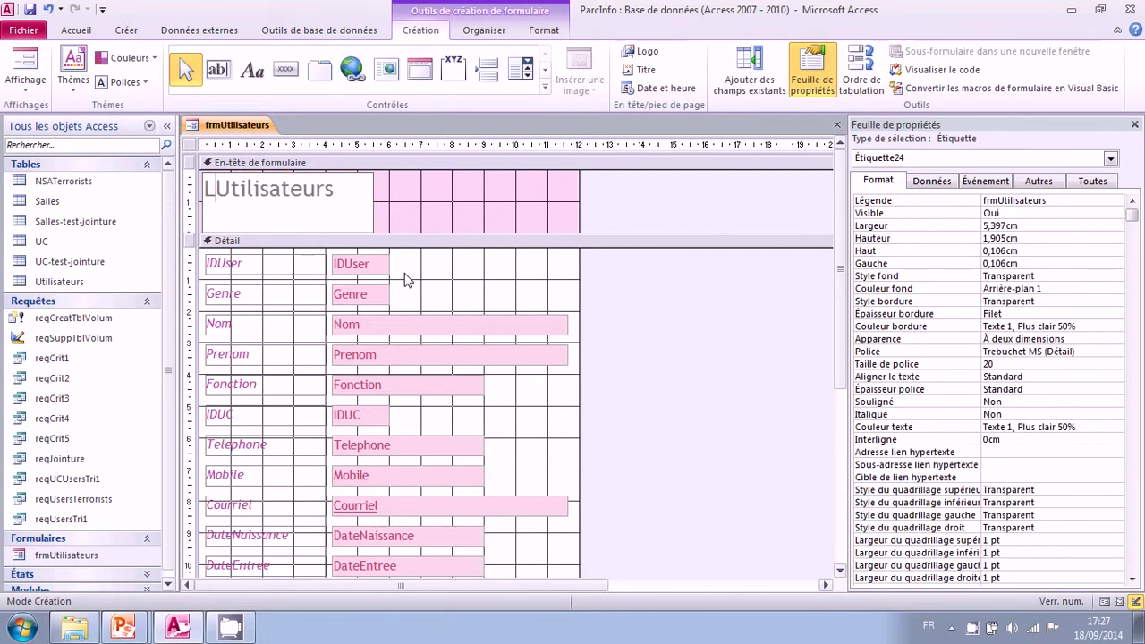
text(iste des )
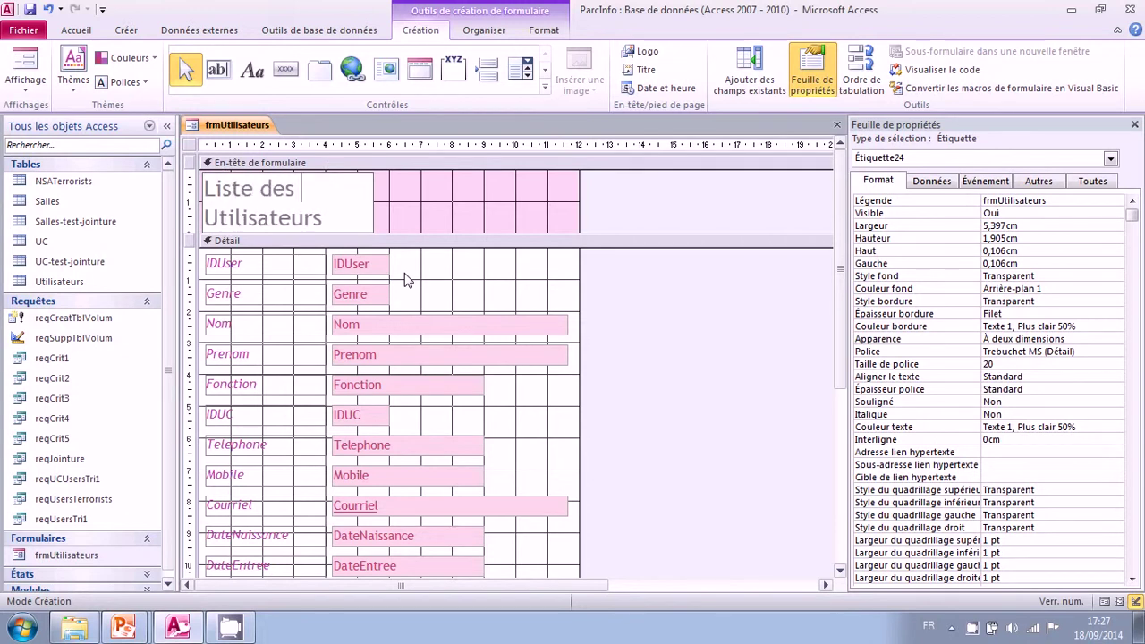
text(u)
key(Delete)
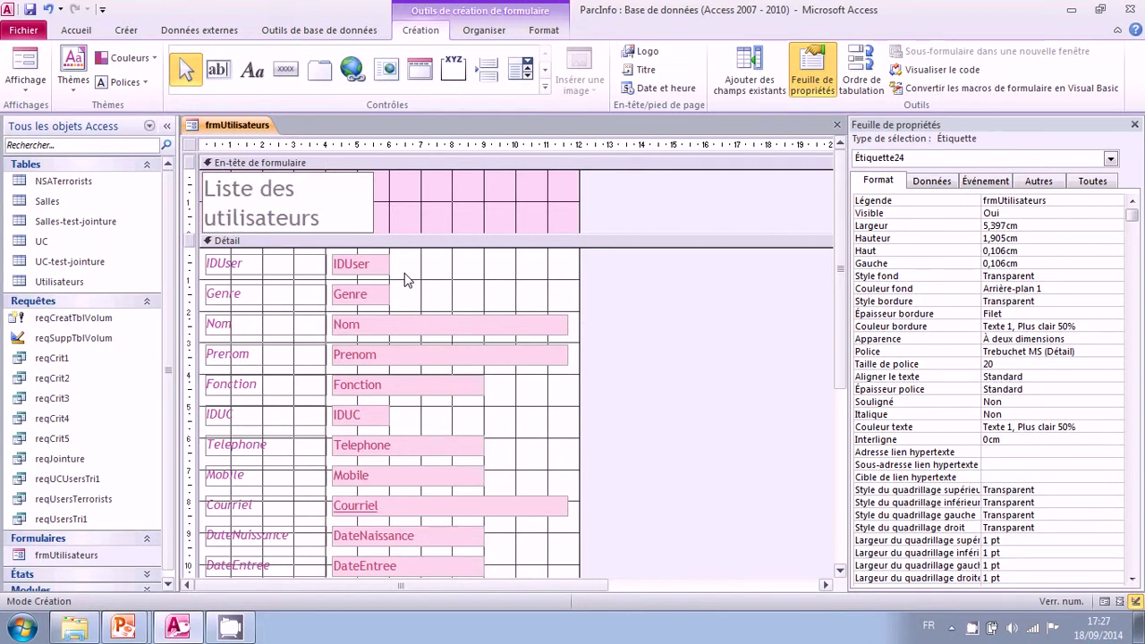
key(Return)
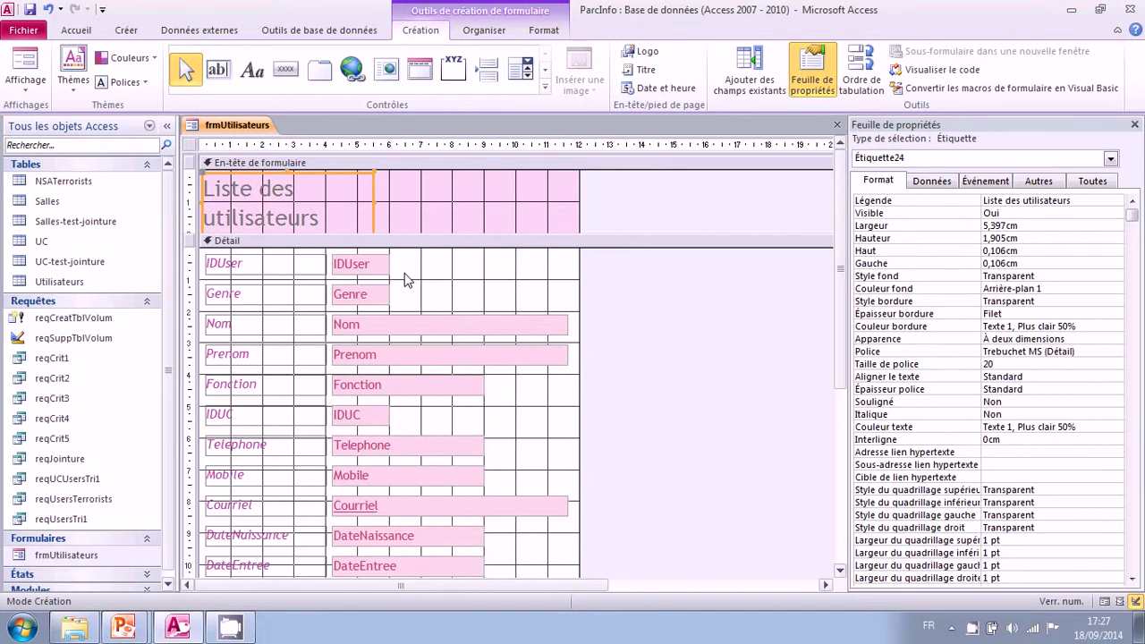
Step: Widen the title label to one line, reduce its height and shorten the form header
drag(373, 202, 517, 202)
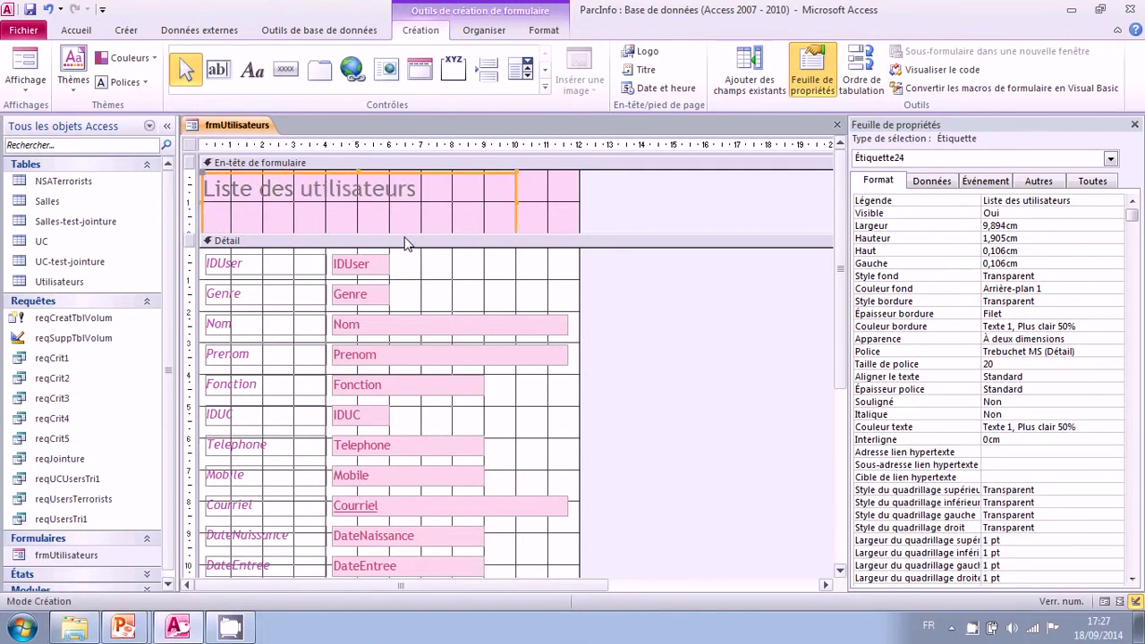
drag(403, 238, 365, 235)
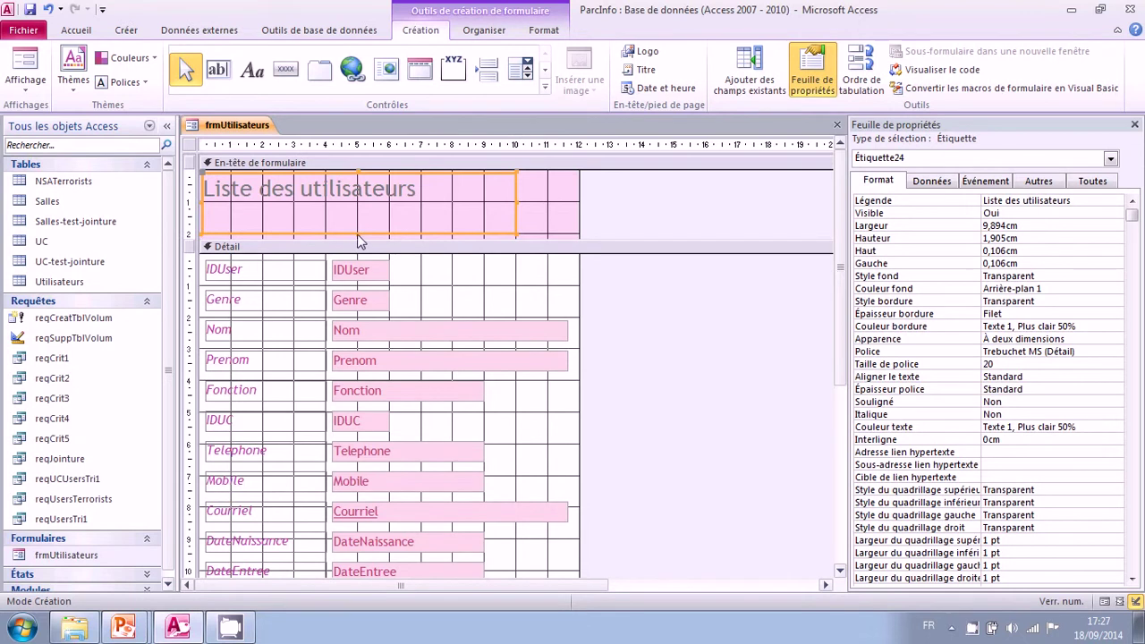
click(364, 205)
click(364, 205)
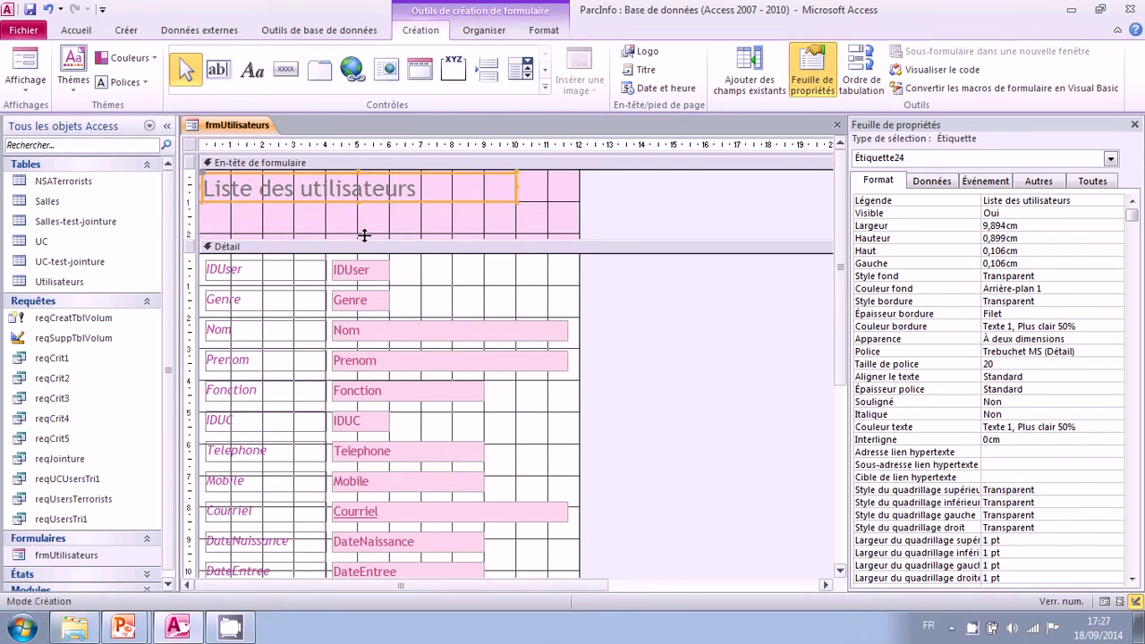
drag(364, 234, 364, 207)
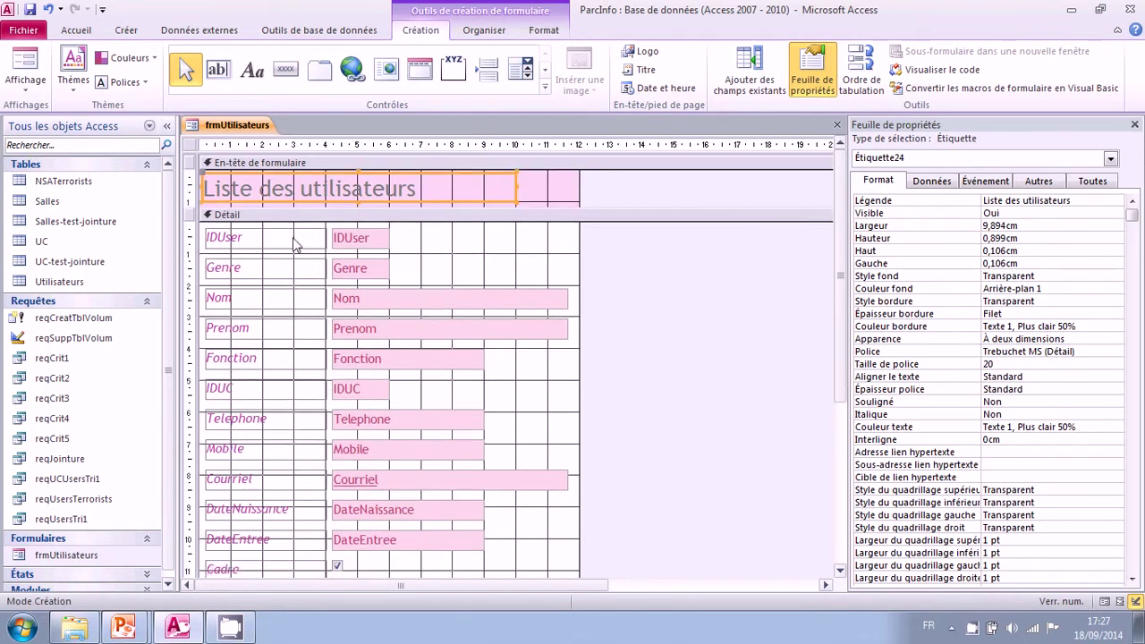
click(264, 241)
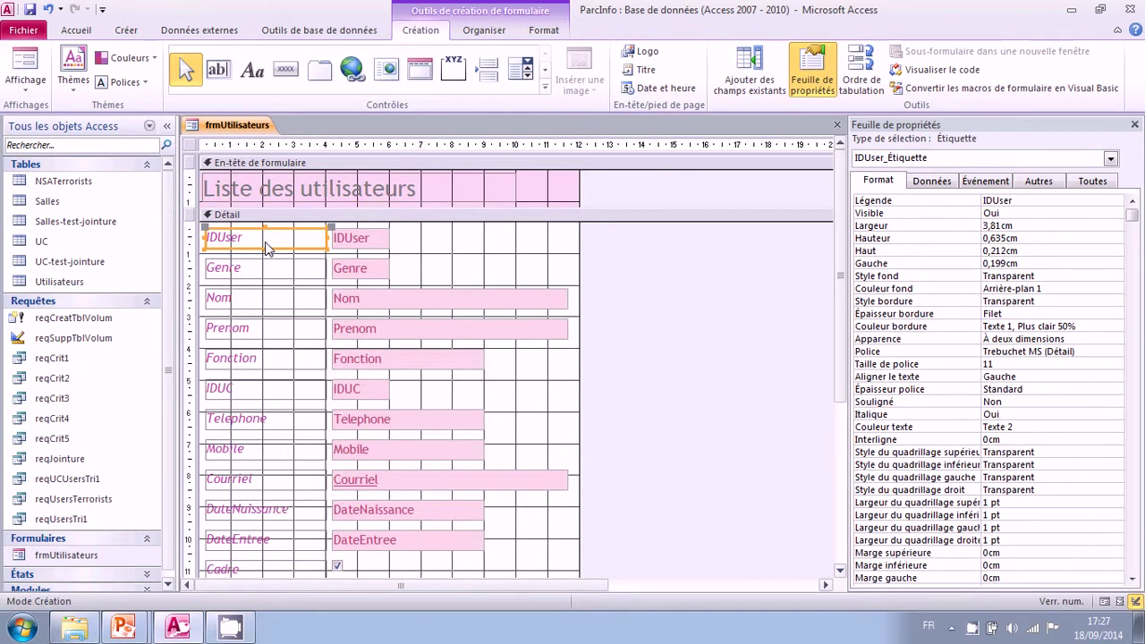
Step: Rename the IDUser label to "N° d'utilisateur" and correct Prenom to "Prénom"
double_click(265, 242)
key(Delete)
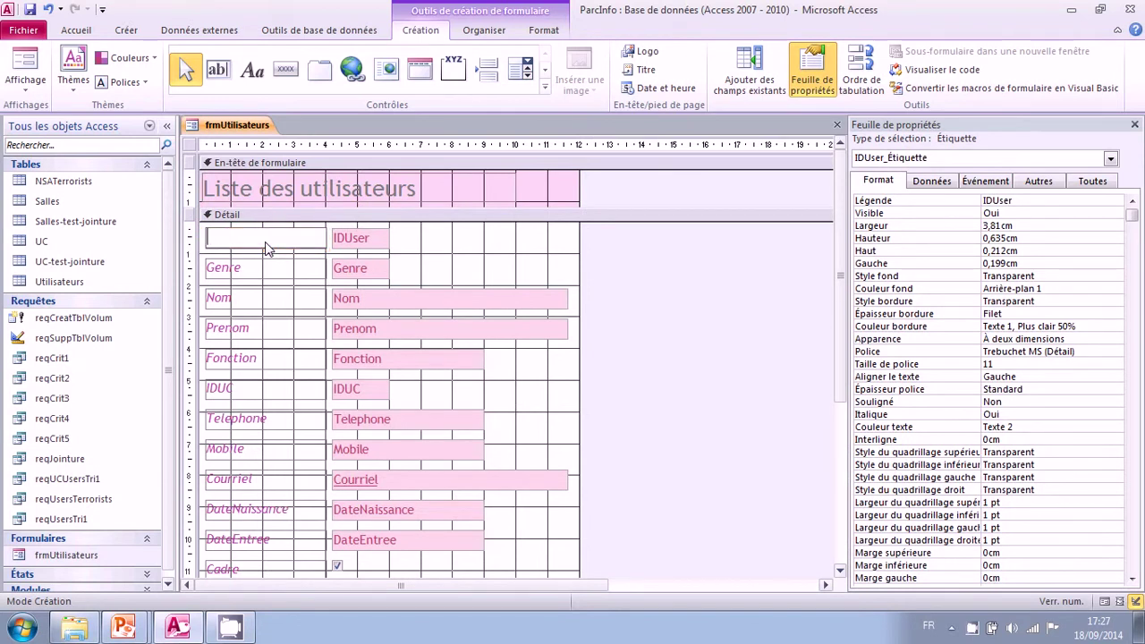
text(N° d'utilisateur)
click(256, 271)
click(221, 331)
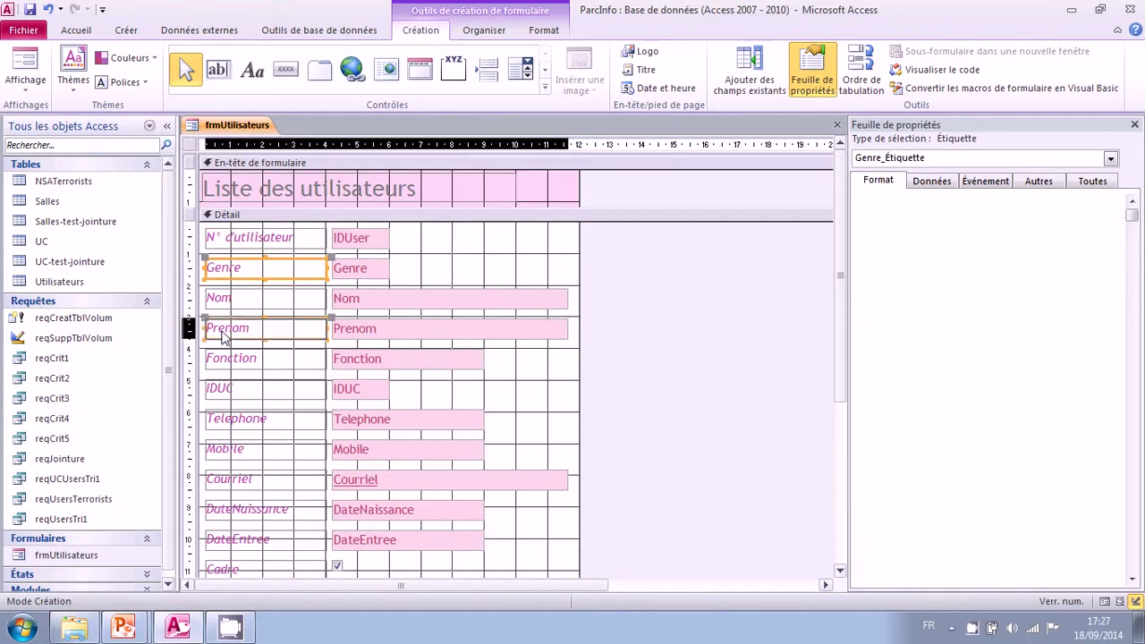
click(220, 329)
key(Delete)
text(é)
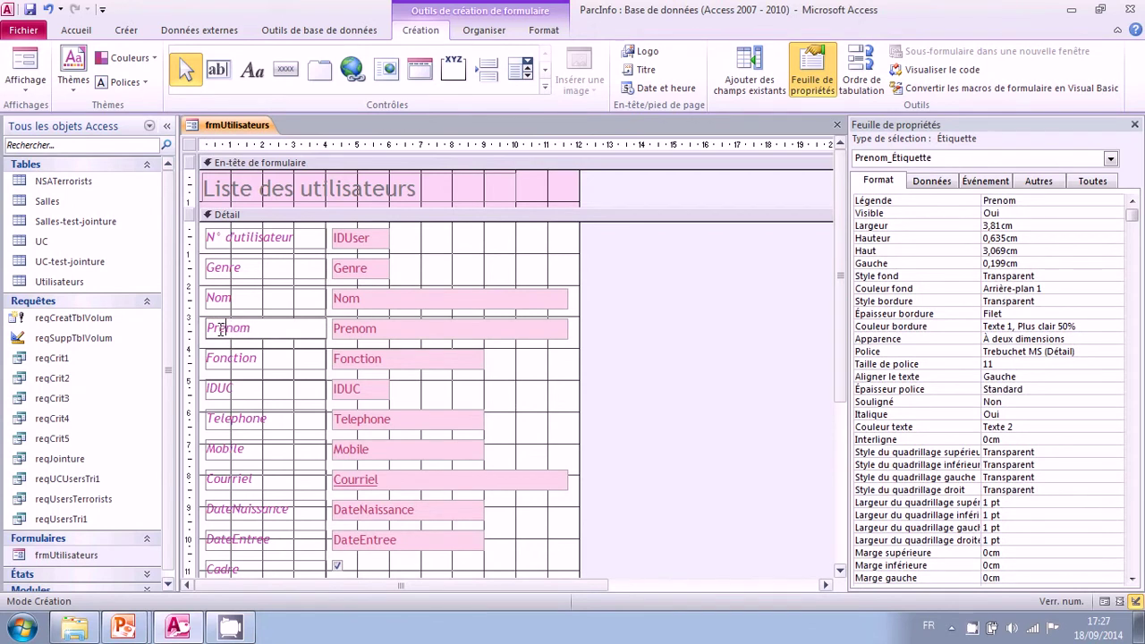
Step: Accent both e's in the Telephone label so it reads "Téléphone"
click(230, 422)
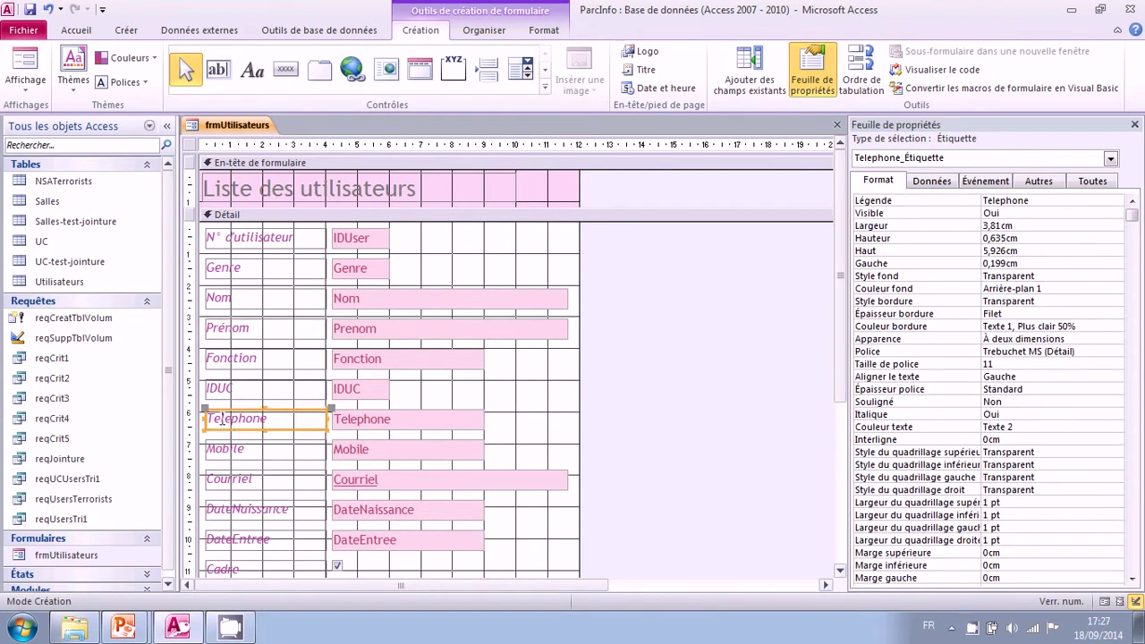
click(231, 422)
key(Delete)
text(é)
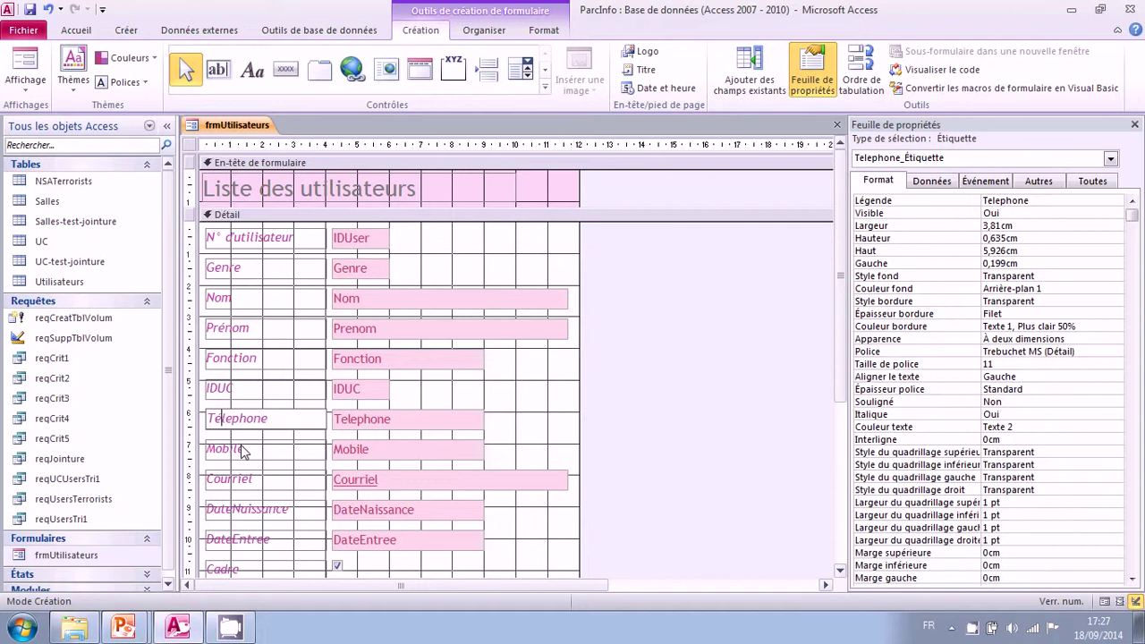
key(Right)
key(Delete)
text(é)
Step: Change the DateNaissance label to "Date de naissance"
click(249, 481)
click(236, 507)
click(234, 507)
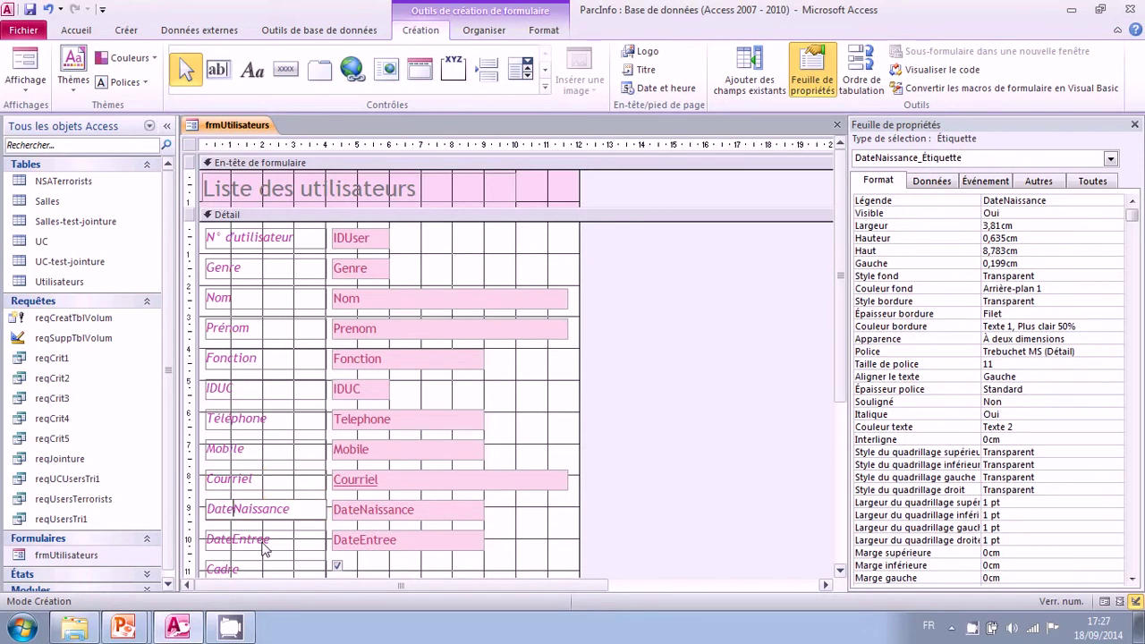
text(de)
key(Delete)
text(n)
Step: Change the DateEntree label to "Date d'entrée"
click(262, 542)
click(246, 542)
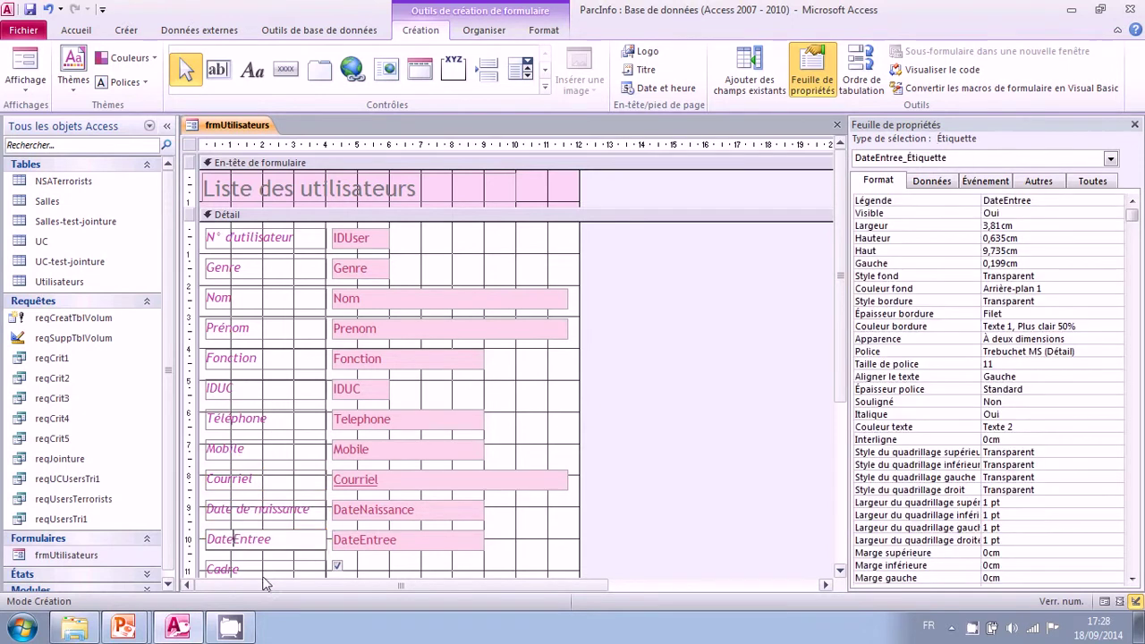
text(d')
key(Delete)
text(e)
key(BackSpace)
text(é)
click(628, 444)
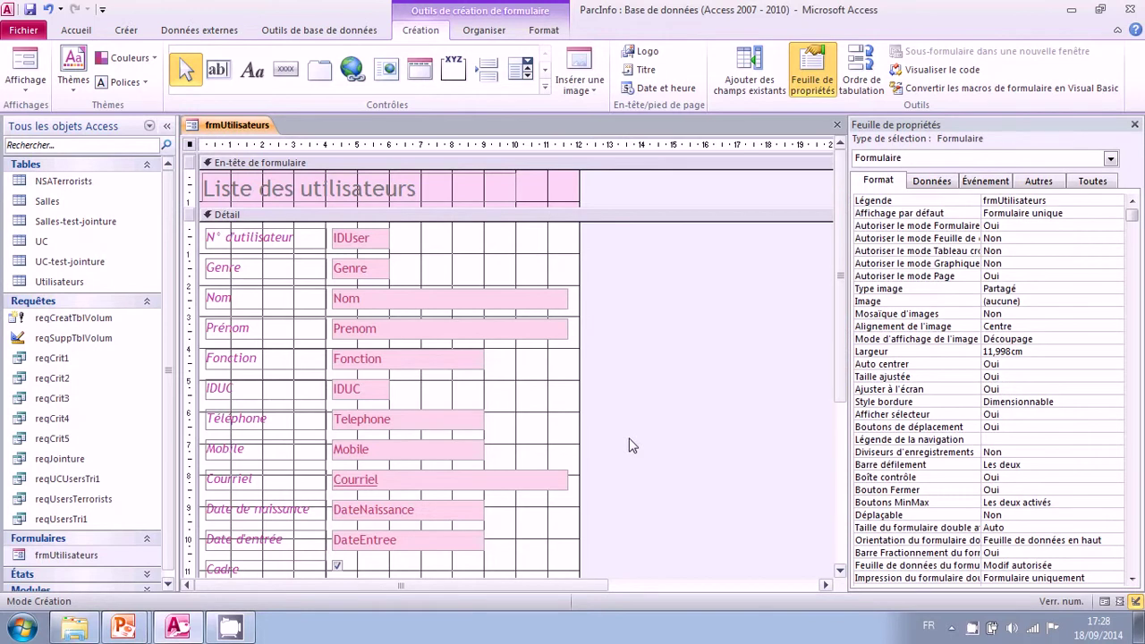
click(27, 69)
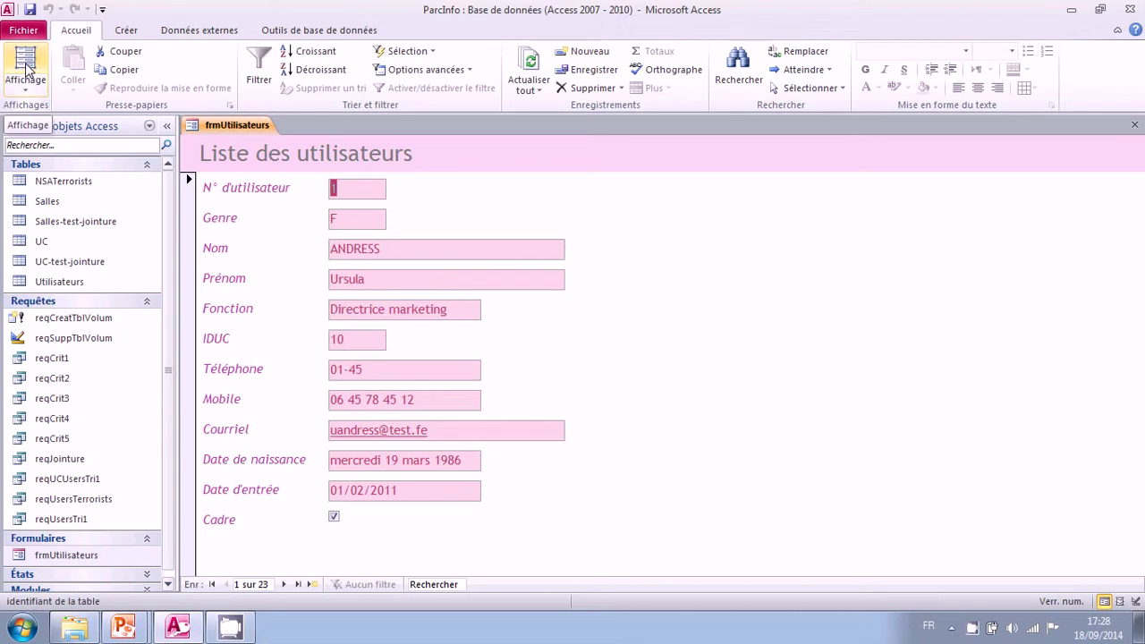
click(26, 85)
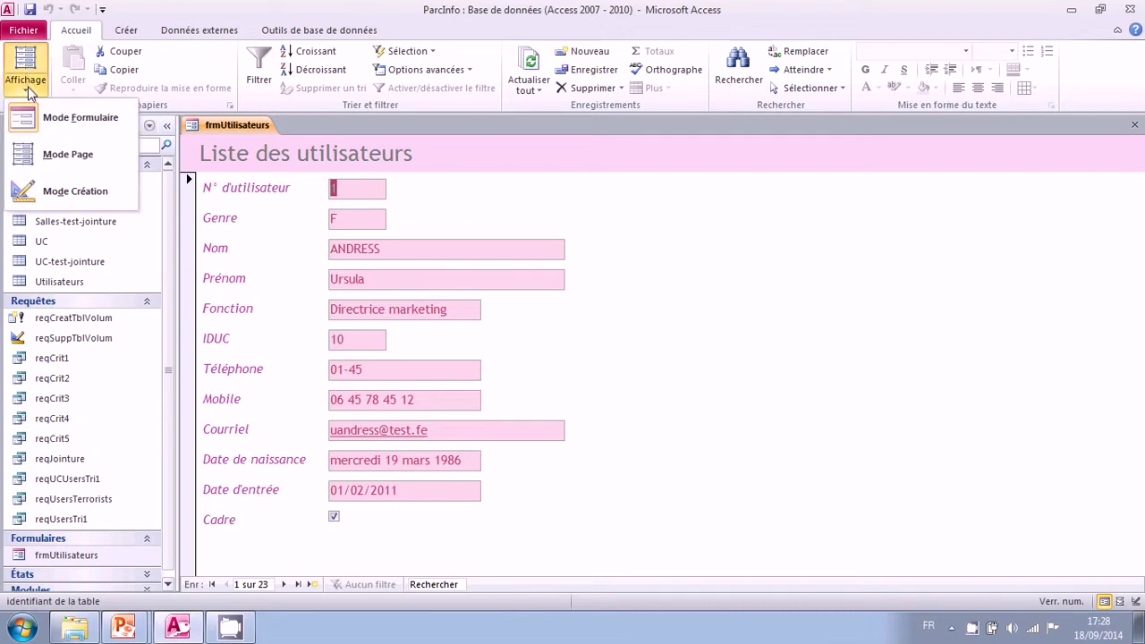
click(54, 189)
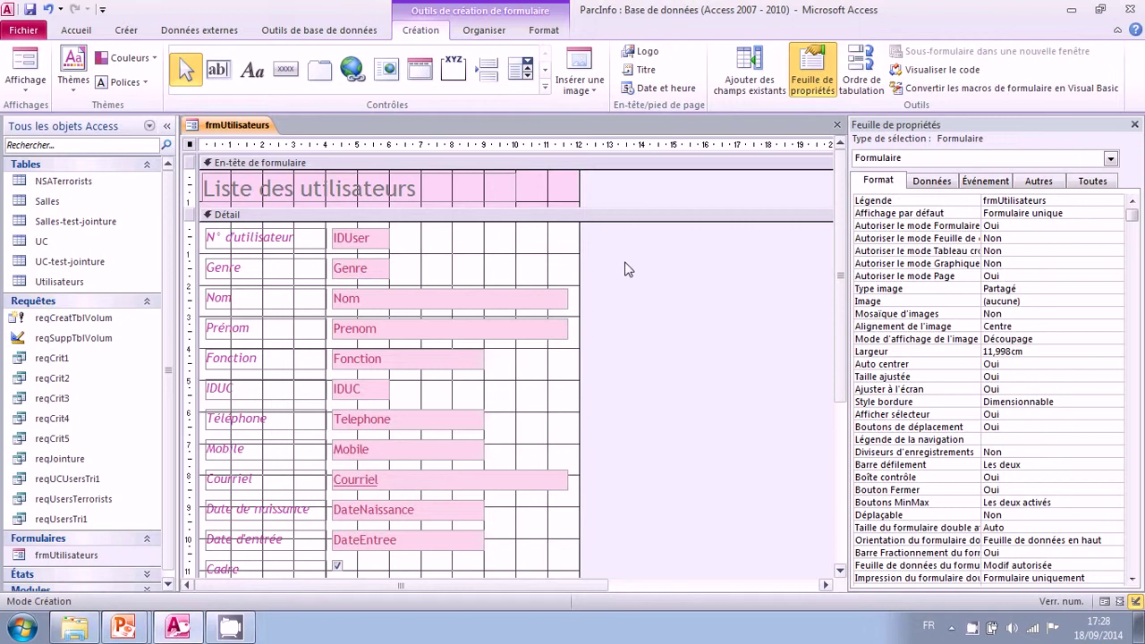
click(415, 193)
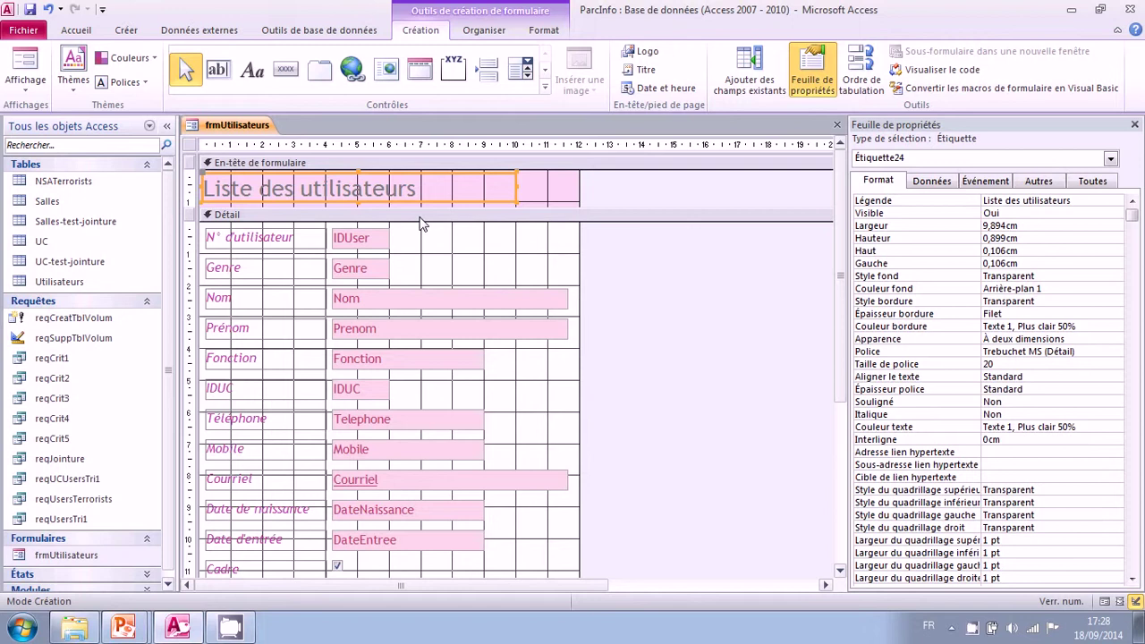
click(372, 245)
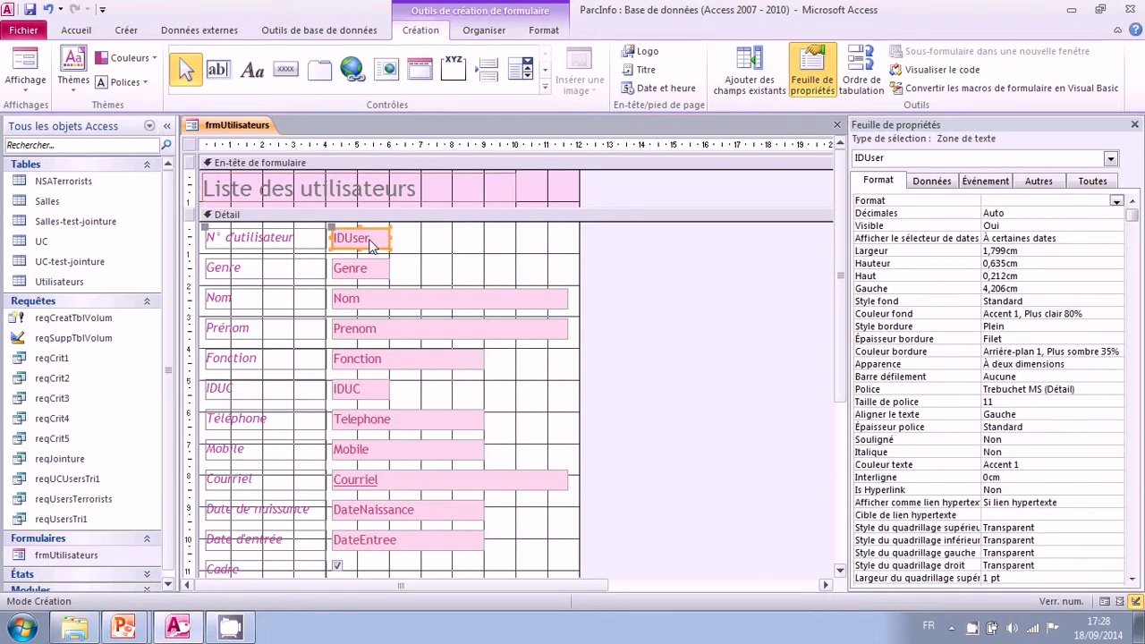
click(381, 196)
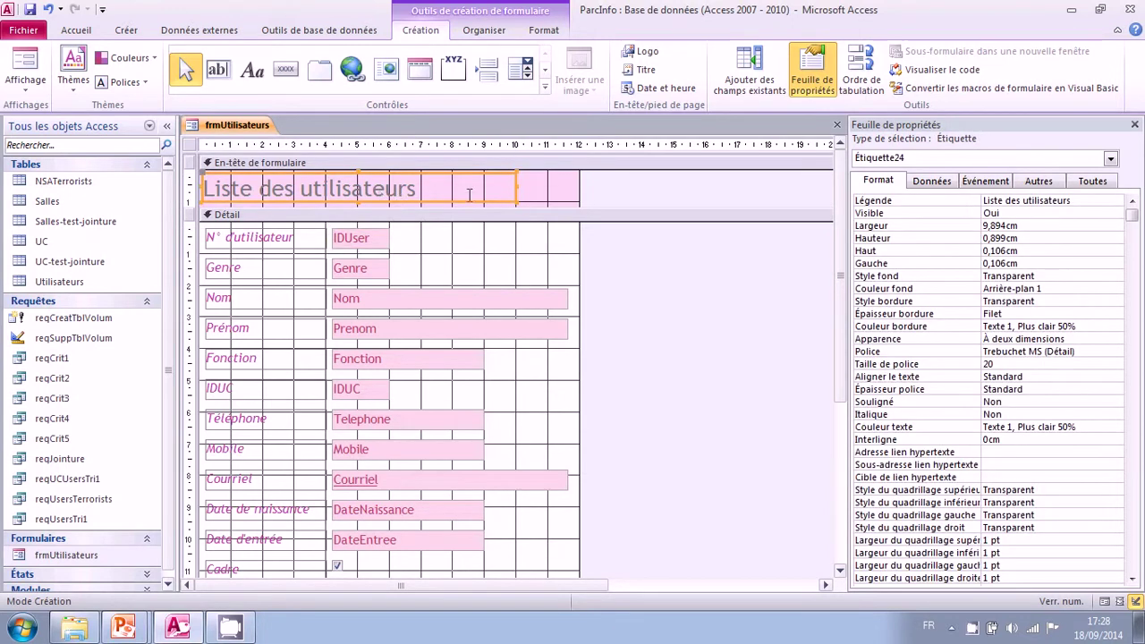
click(543, 30)
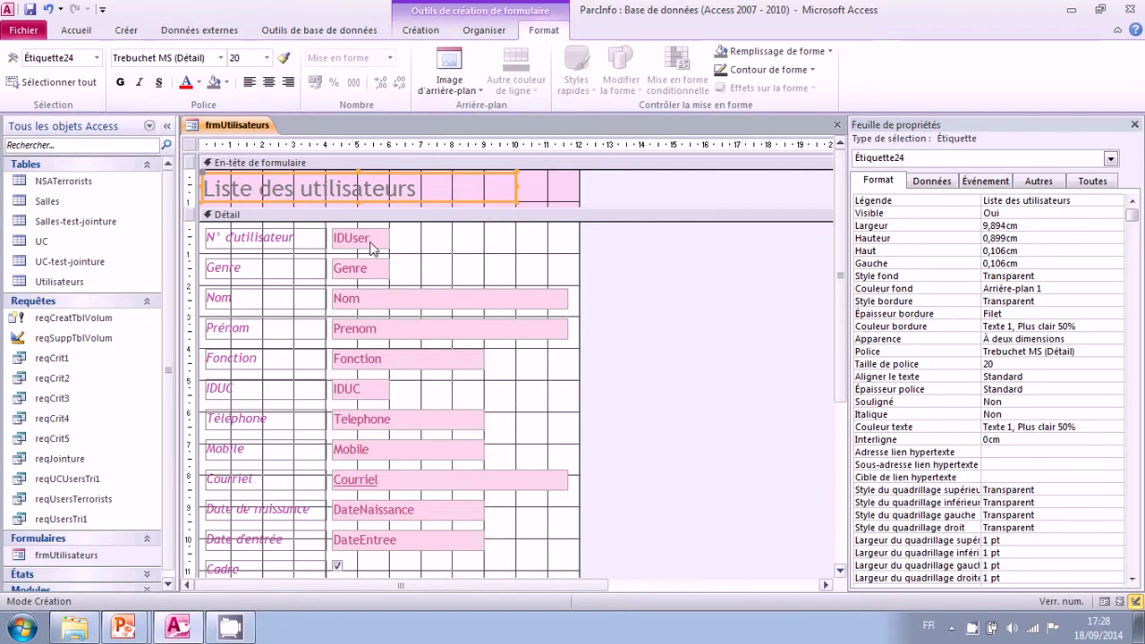
click(292, 249)
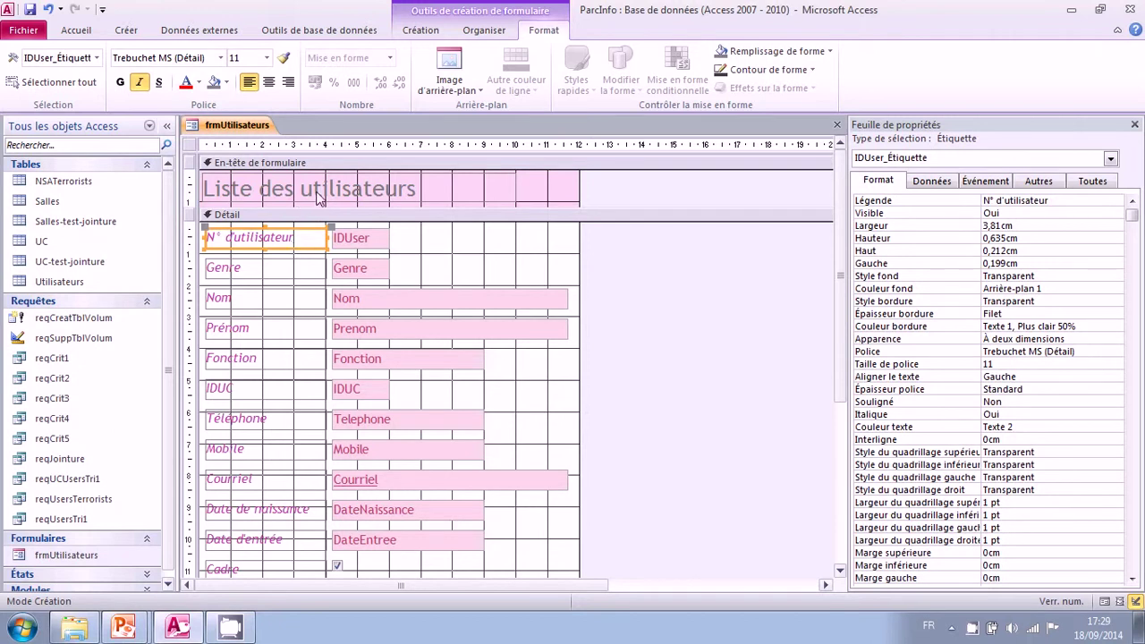
right_click(319, 197)
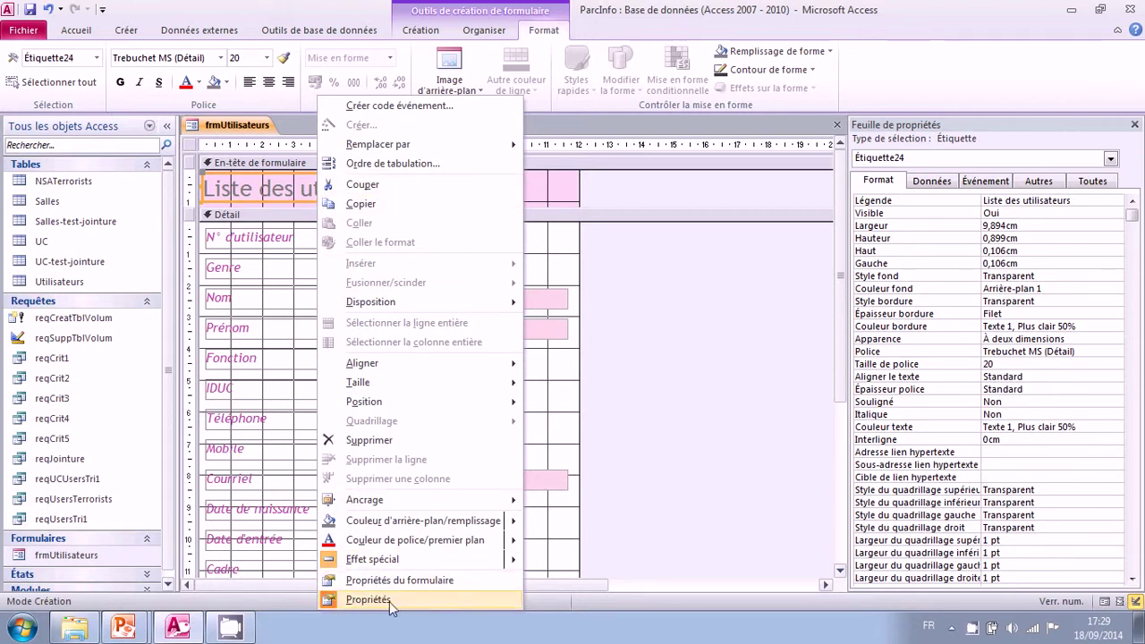
click(996, 132)
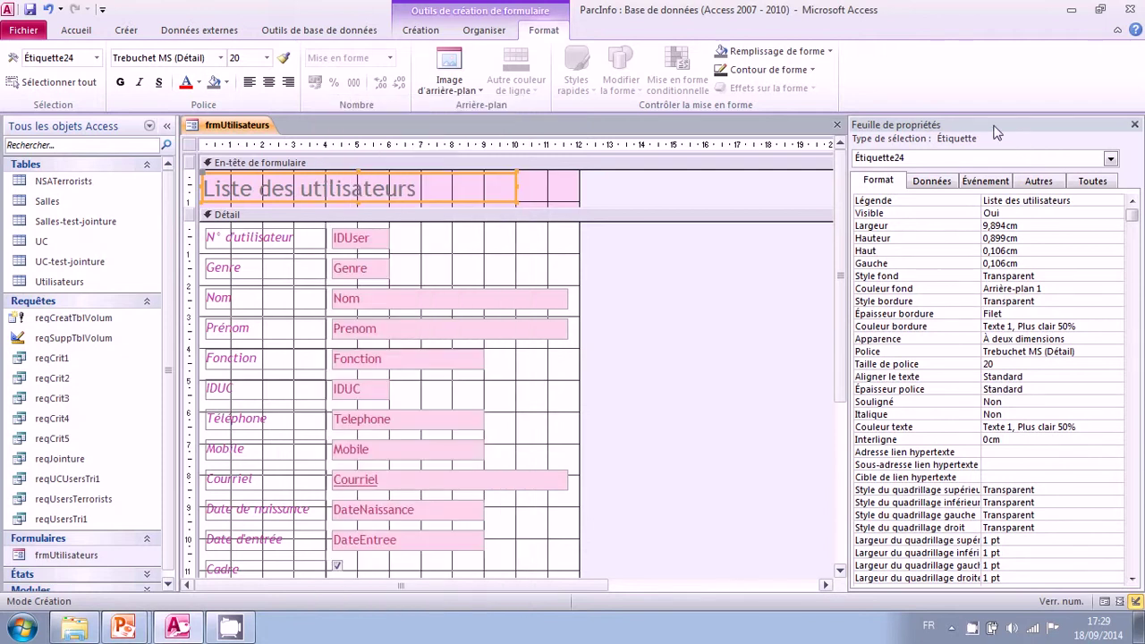
click(425, 33)
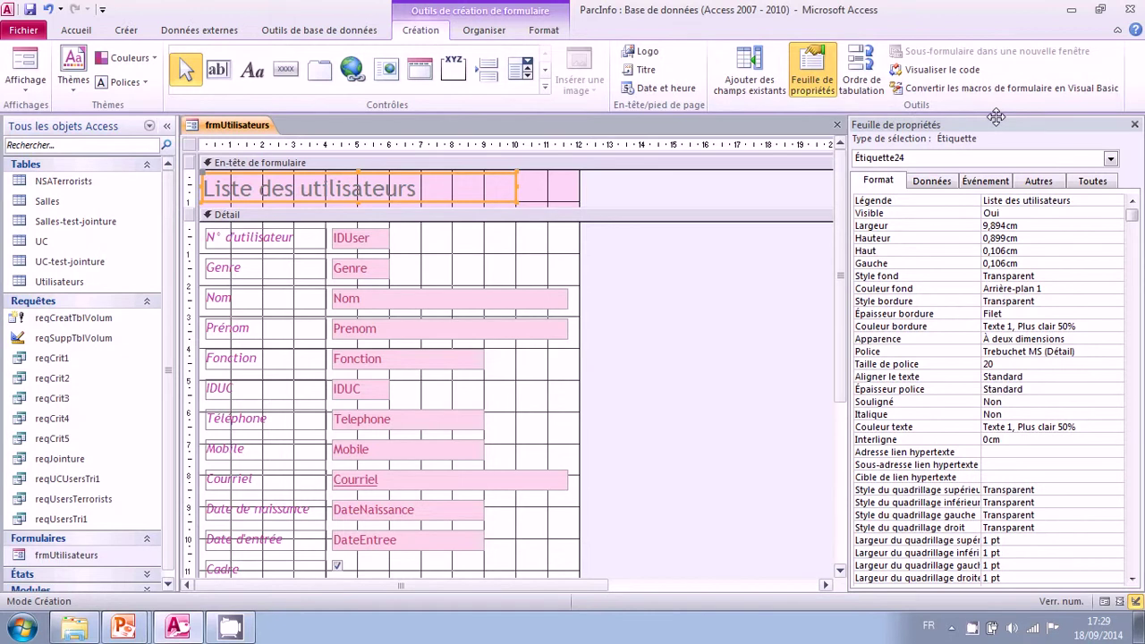
click(813, 85)
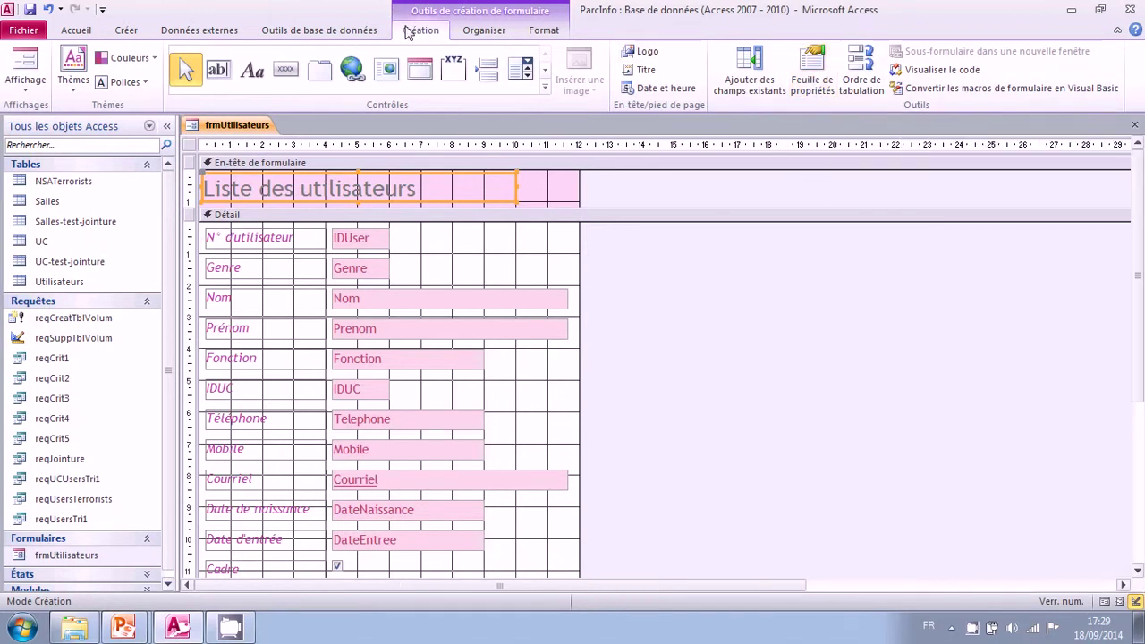
click(813, 77)
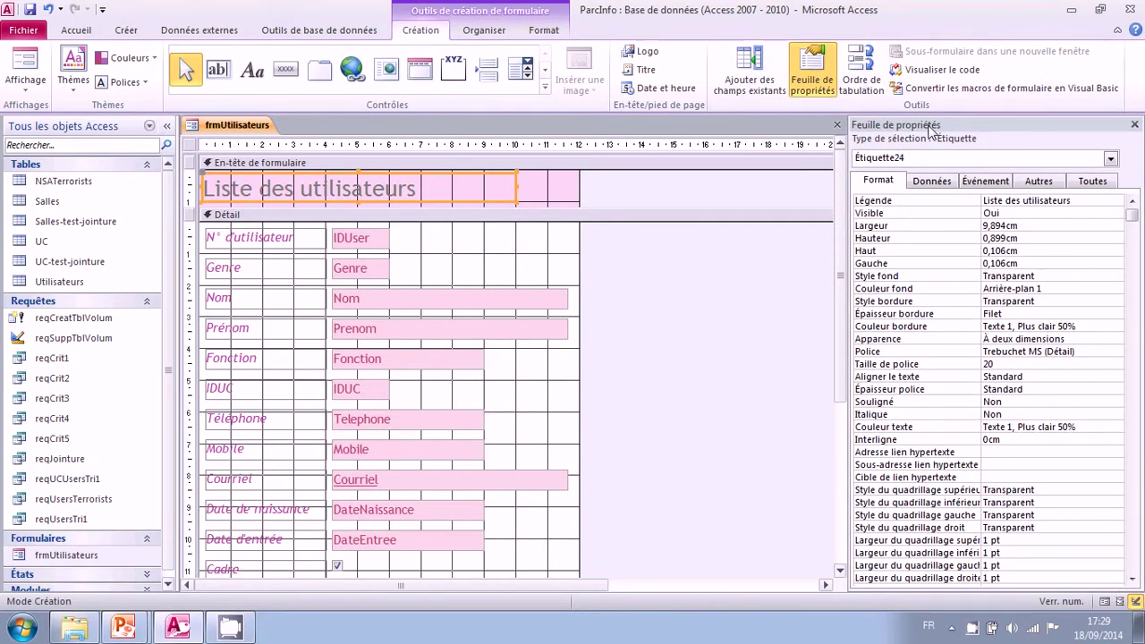
click(1093, 181)
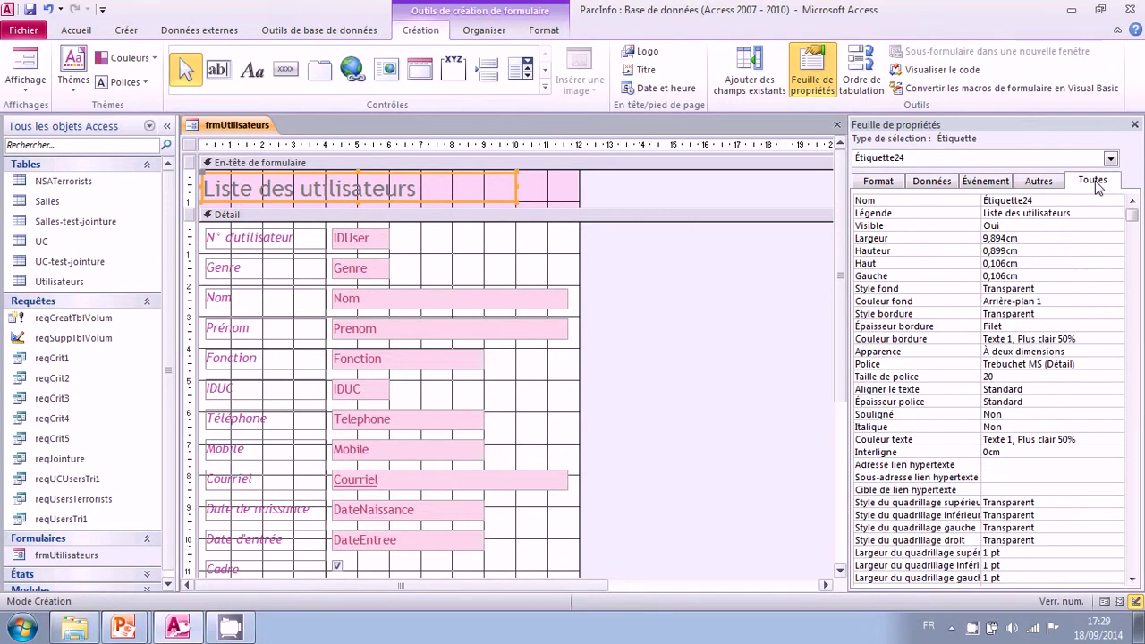
click(878, 182)
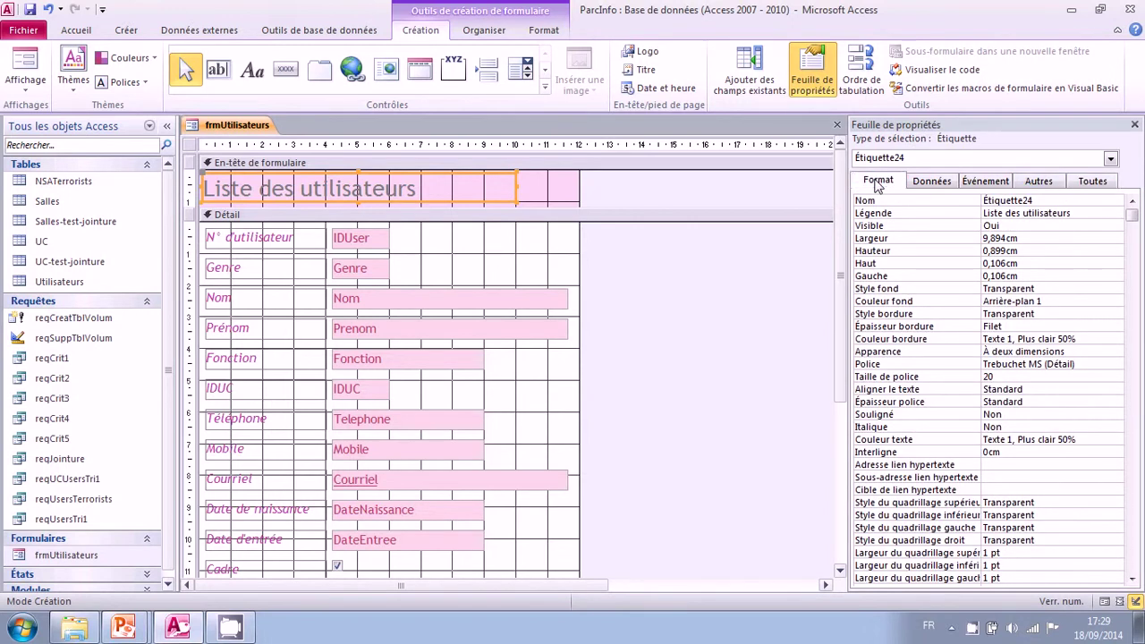
click(932, 182)
click(984, 181)
click(1037, 181)
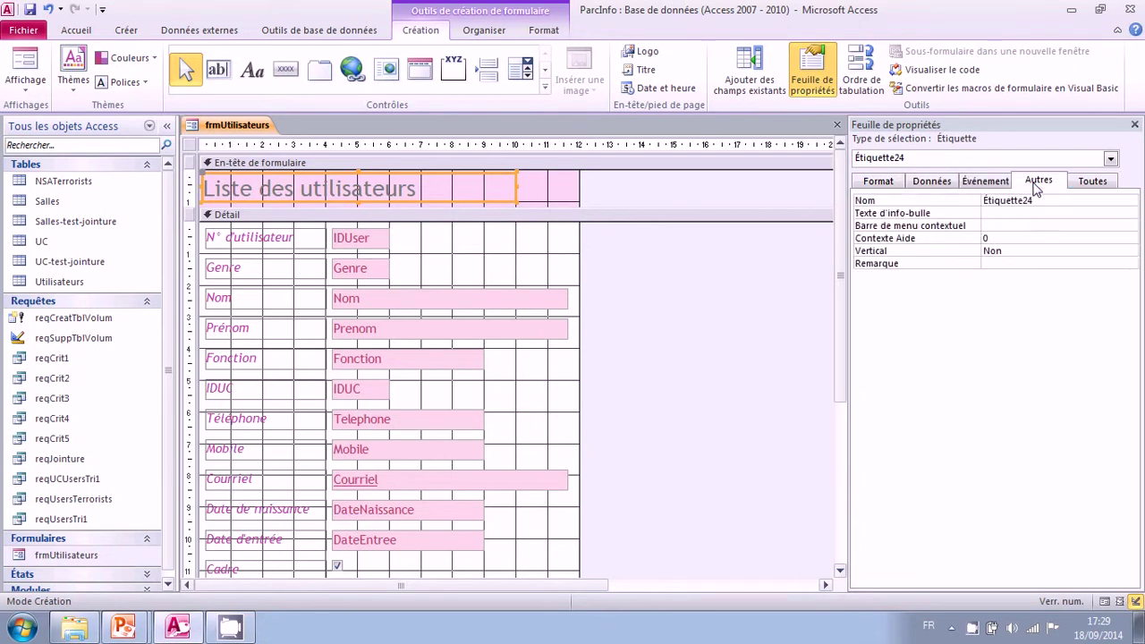
click(888, 182)
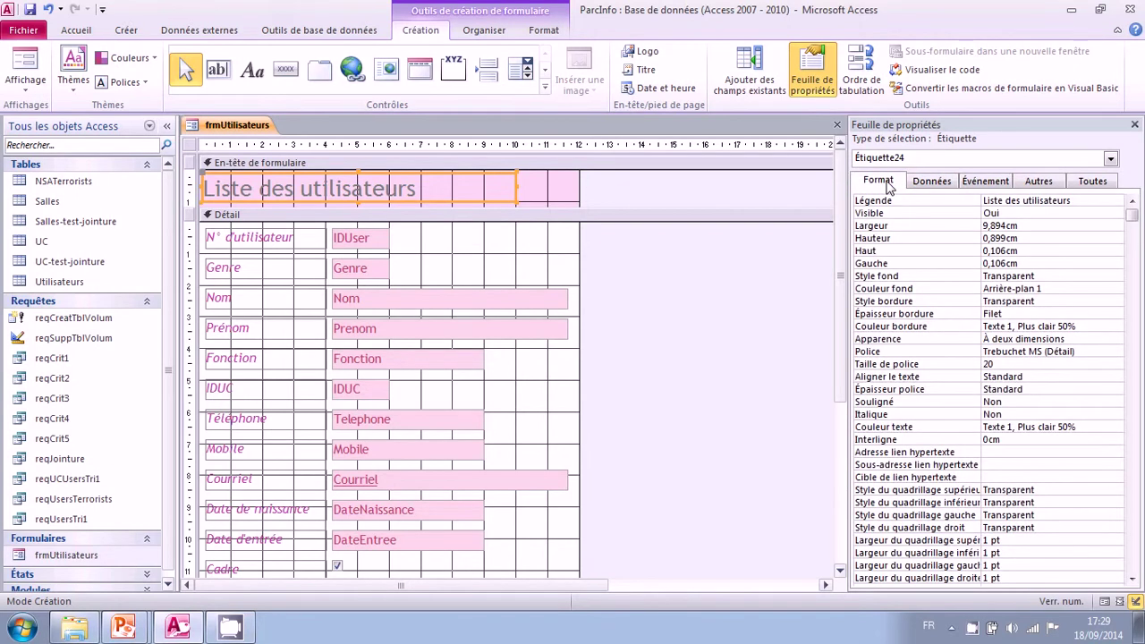
click(881, 185)
click(927, 204)
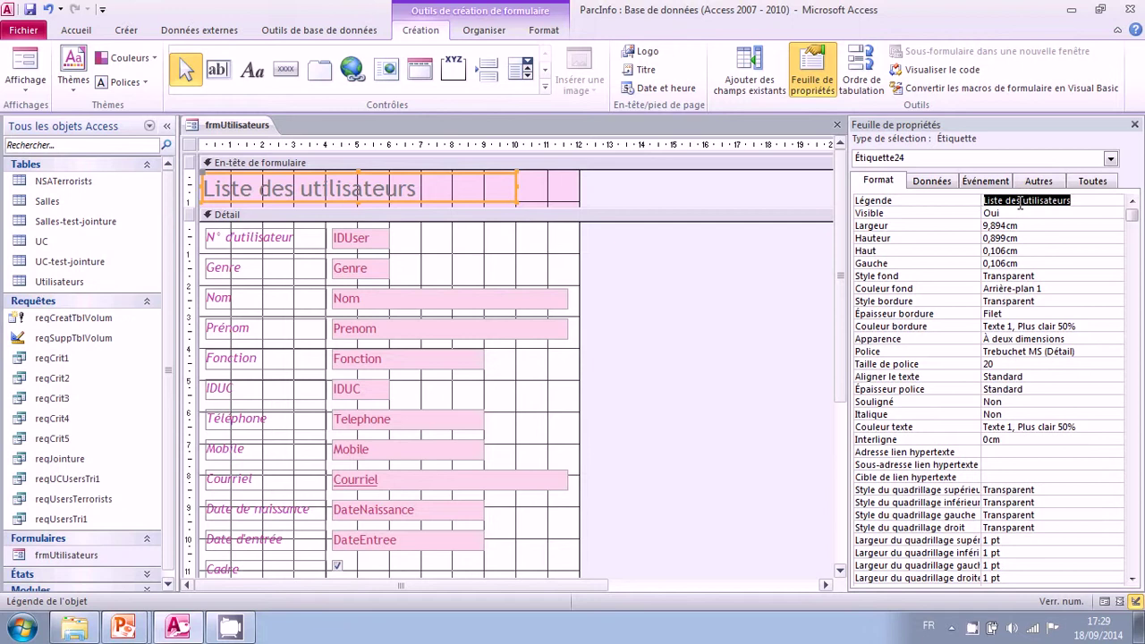
drag(1022, 202, 1113, 202)
text(u)
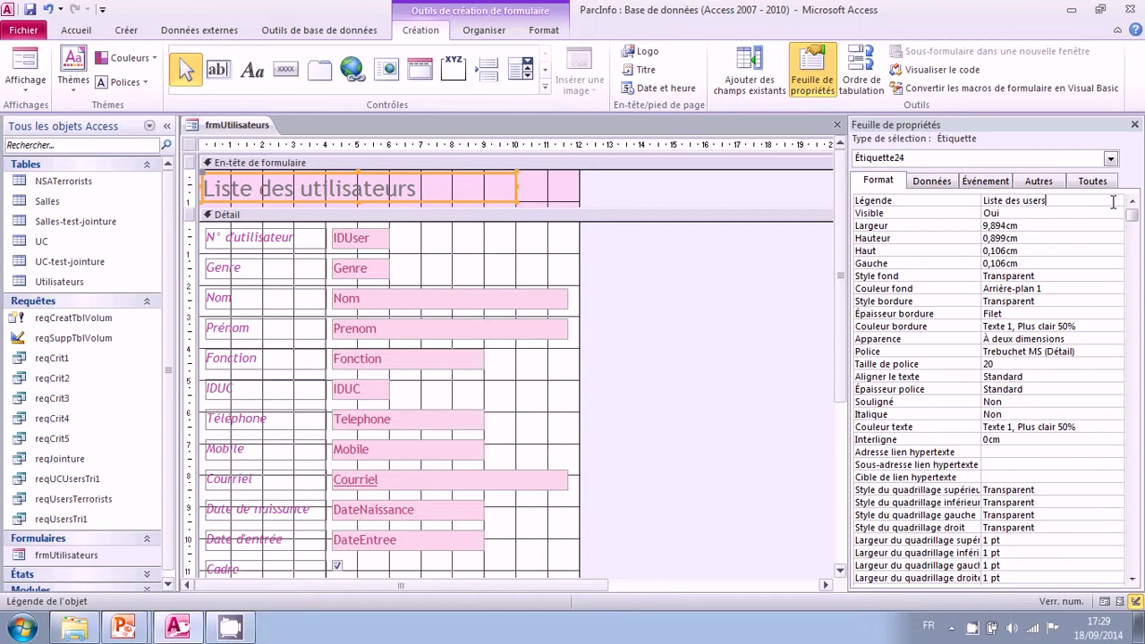
key(Return)
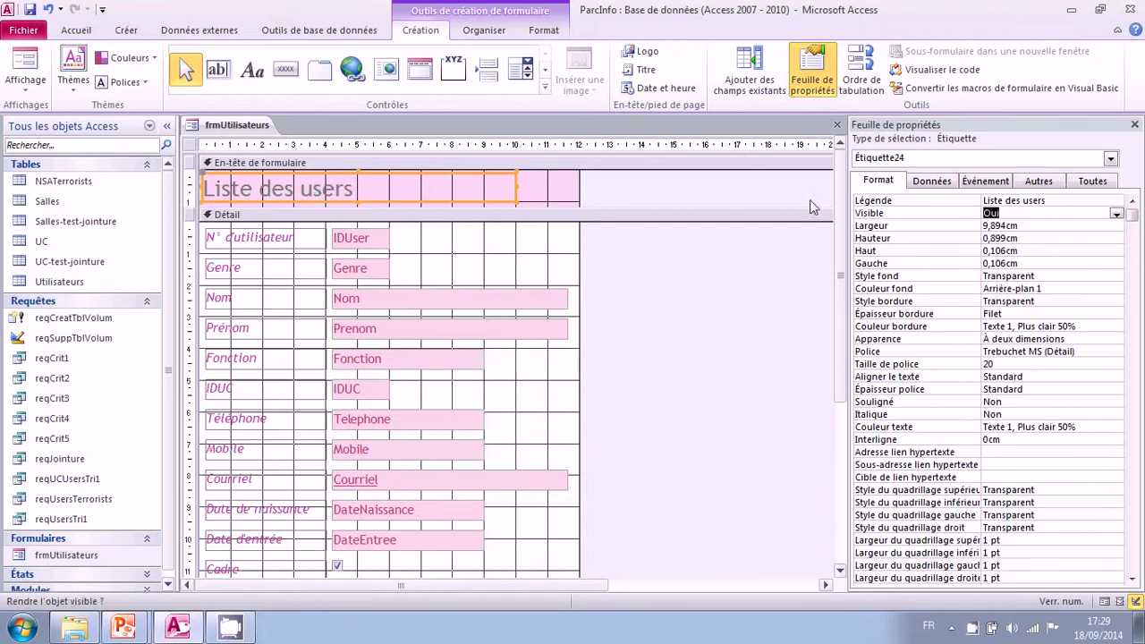
double_click(1033, 200)
text(u)
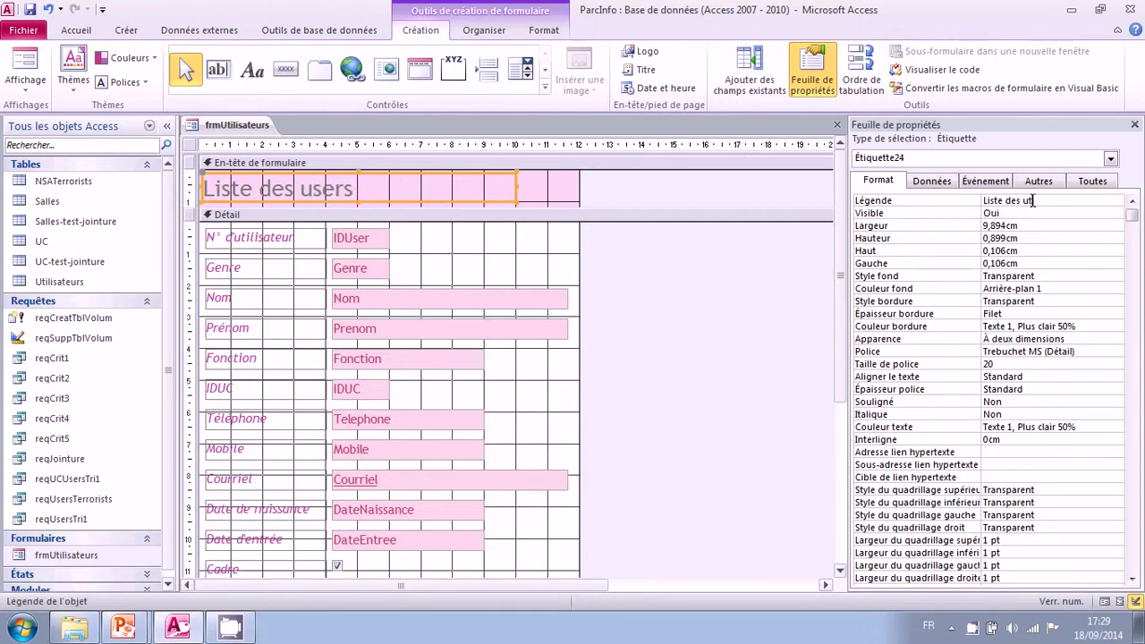
text(tilisateurs)
key(Return)
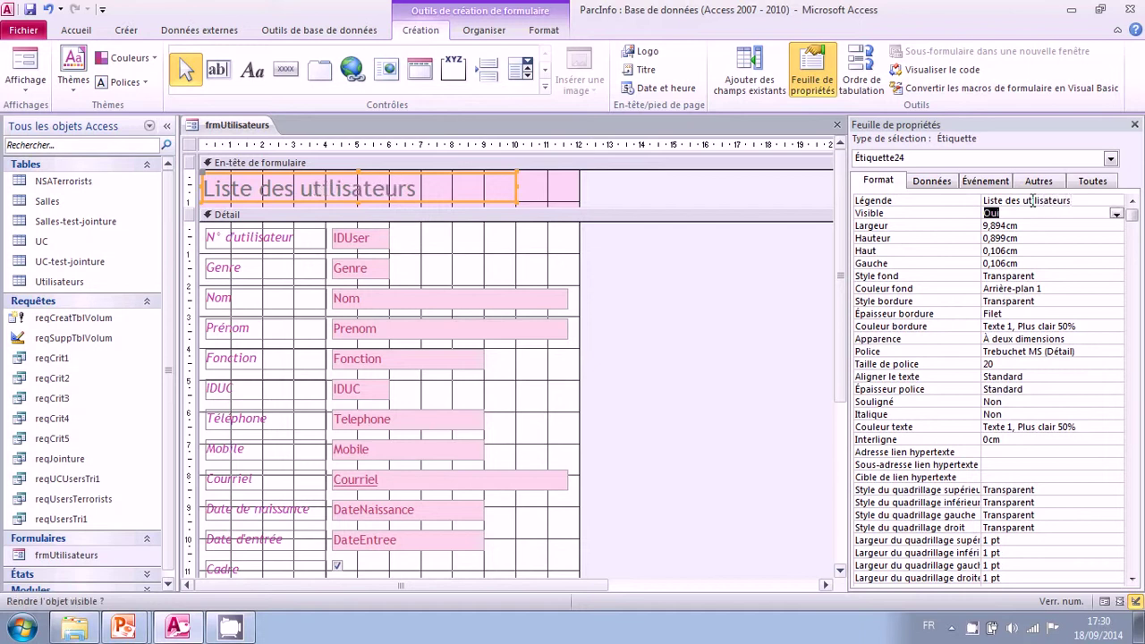
click(942, 228)
click(937, 263)
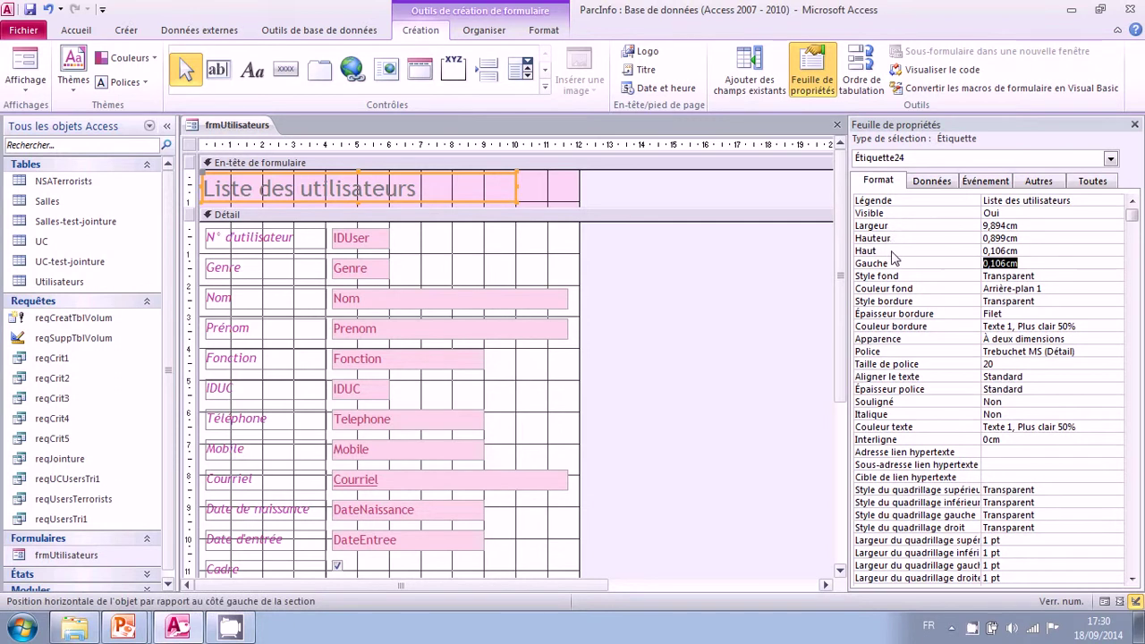
click(930, 354)
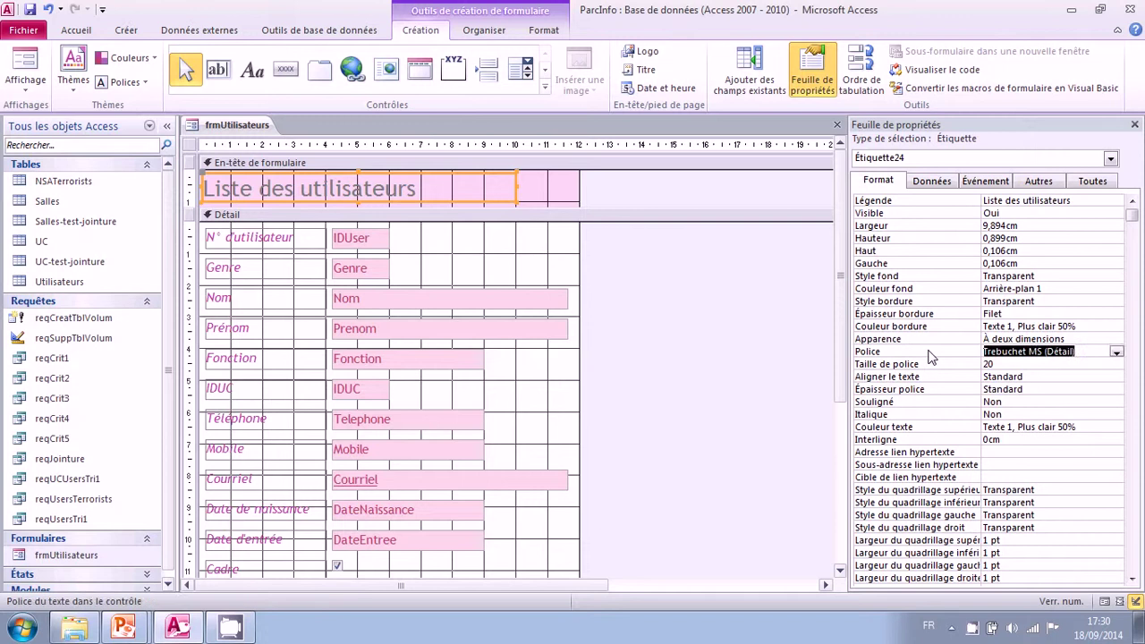
click(926, 428)
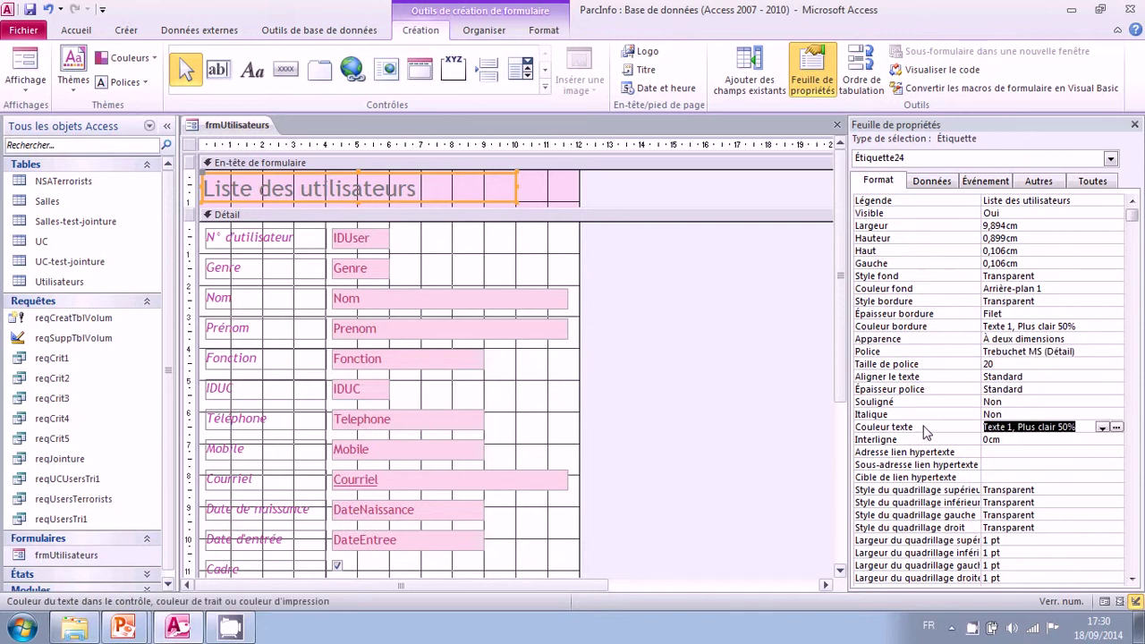
click(543, 30)
click(419, 29)
click(262, 243)
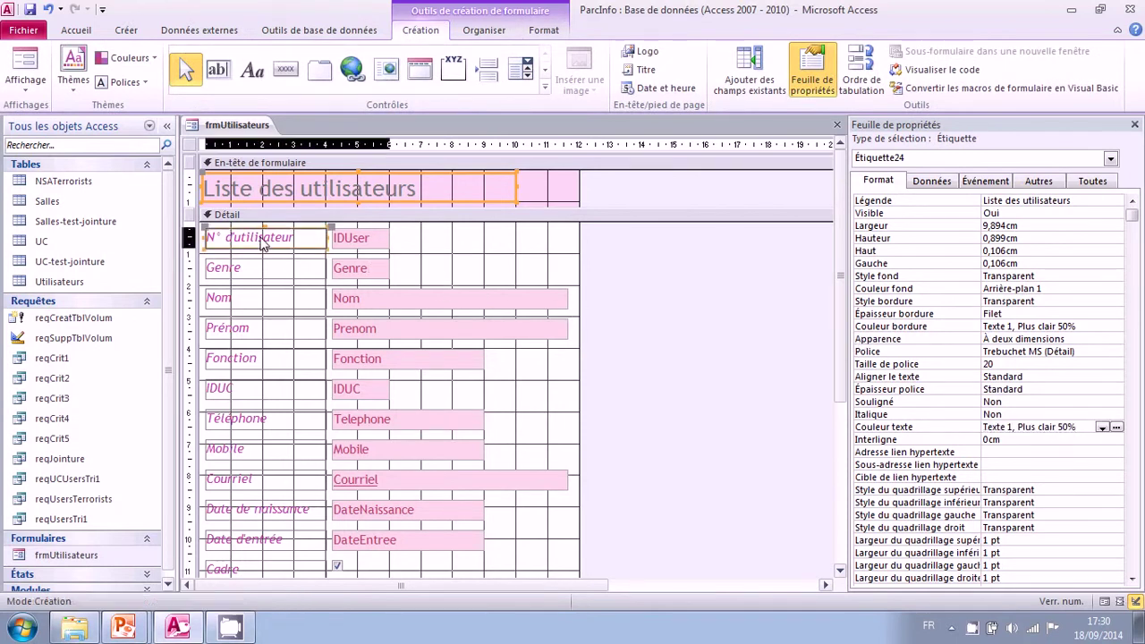
Step: Set the N° d'utilisateur label's Gauche property to 1 cm
scroll(265, 324, down, 1)
scroll(265, 324, up, 1)
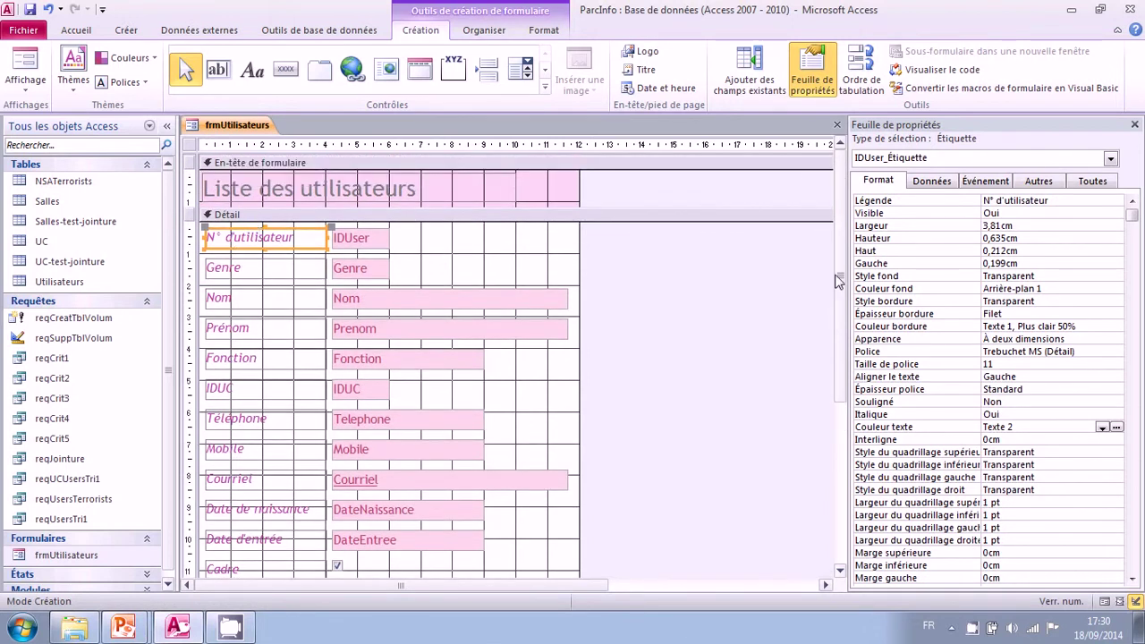
click(944, 265)
text(1)
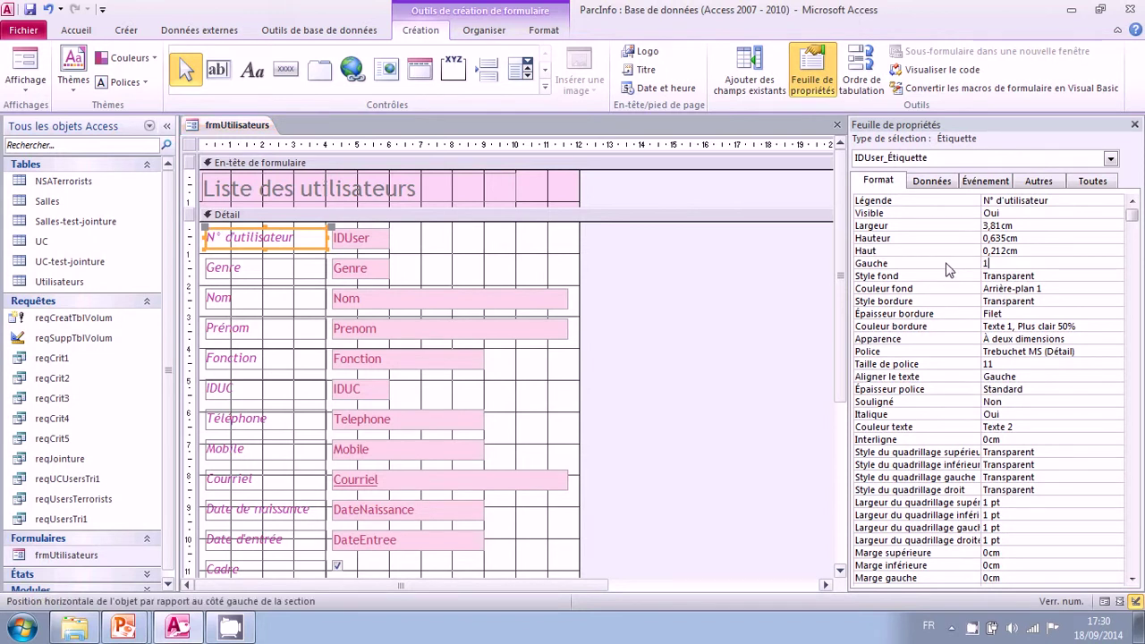
key(Return)
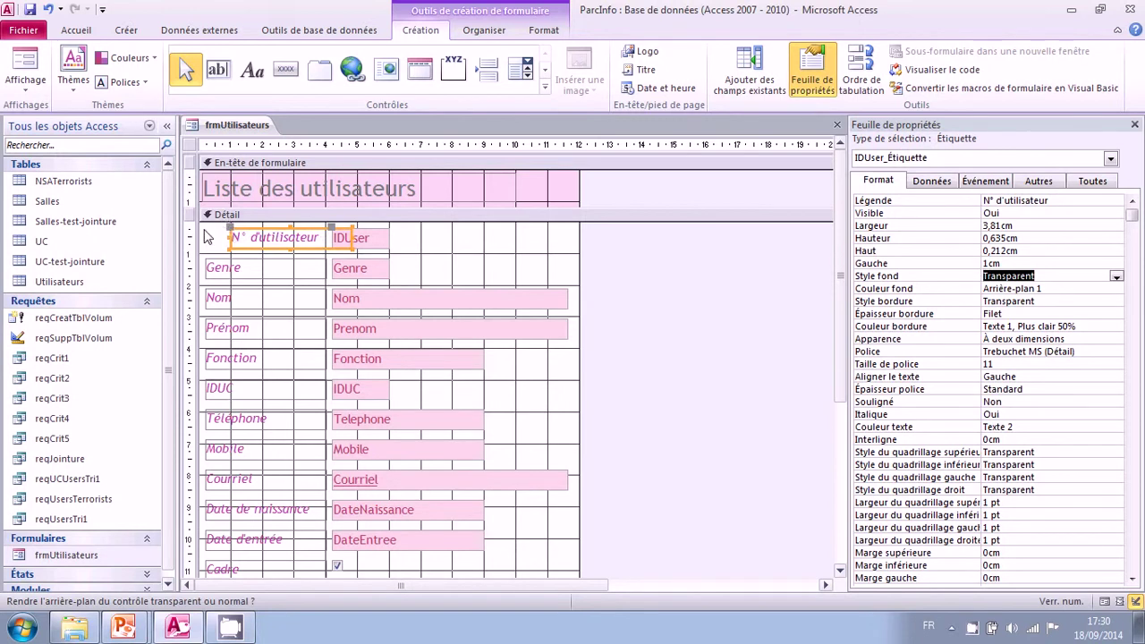
scroll(211, 254, down, 1)
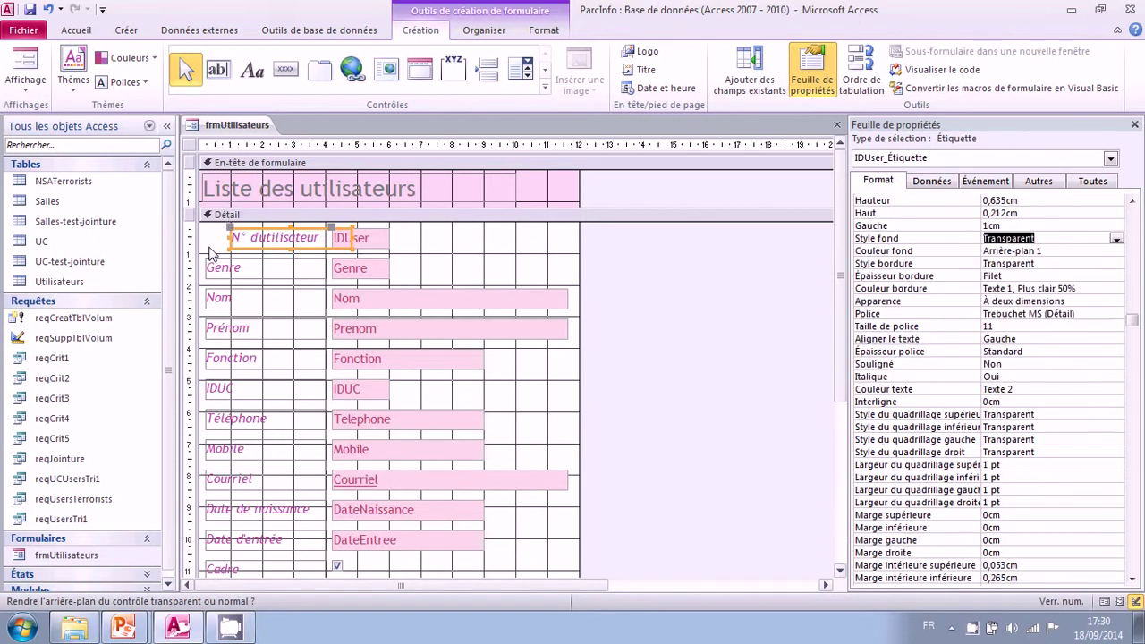
click(666, 290)
scroll(638, 297, down, 1)
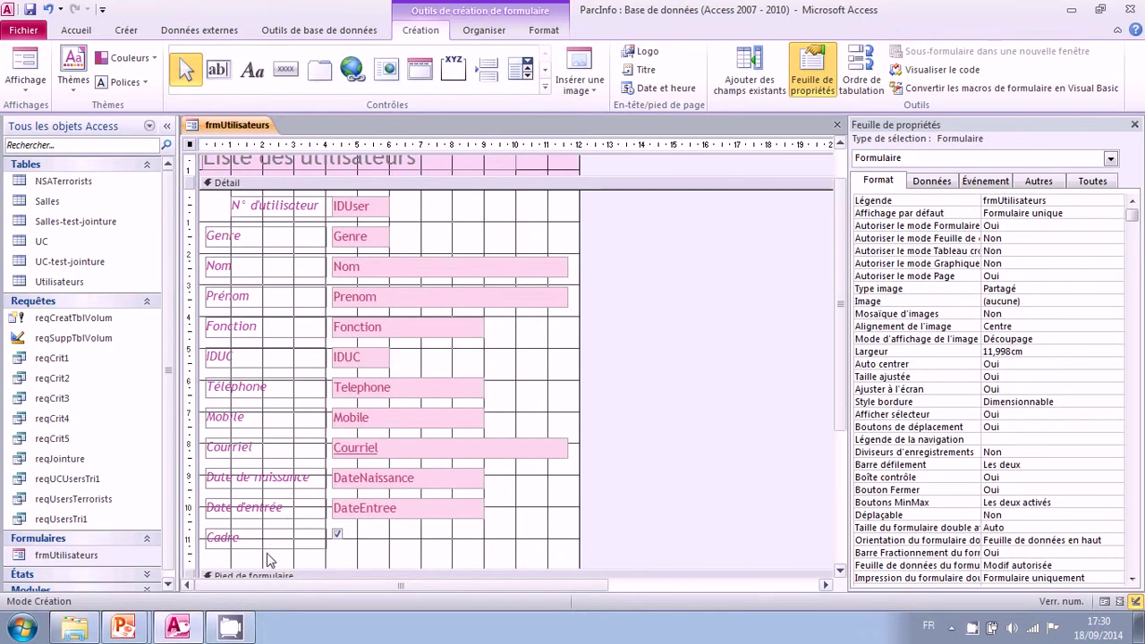
Step: Select all the field labels and set their Gauche to 1, then to 0,2 cm
drag(268, 562, 268, 207)
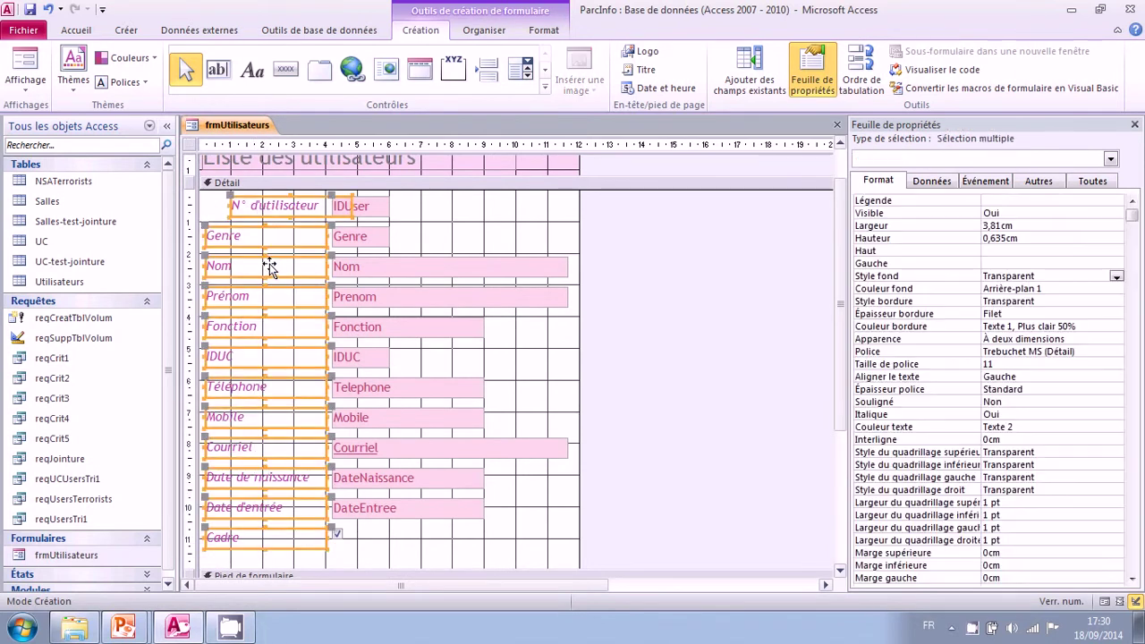
scroll(268, 268, up, 1)
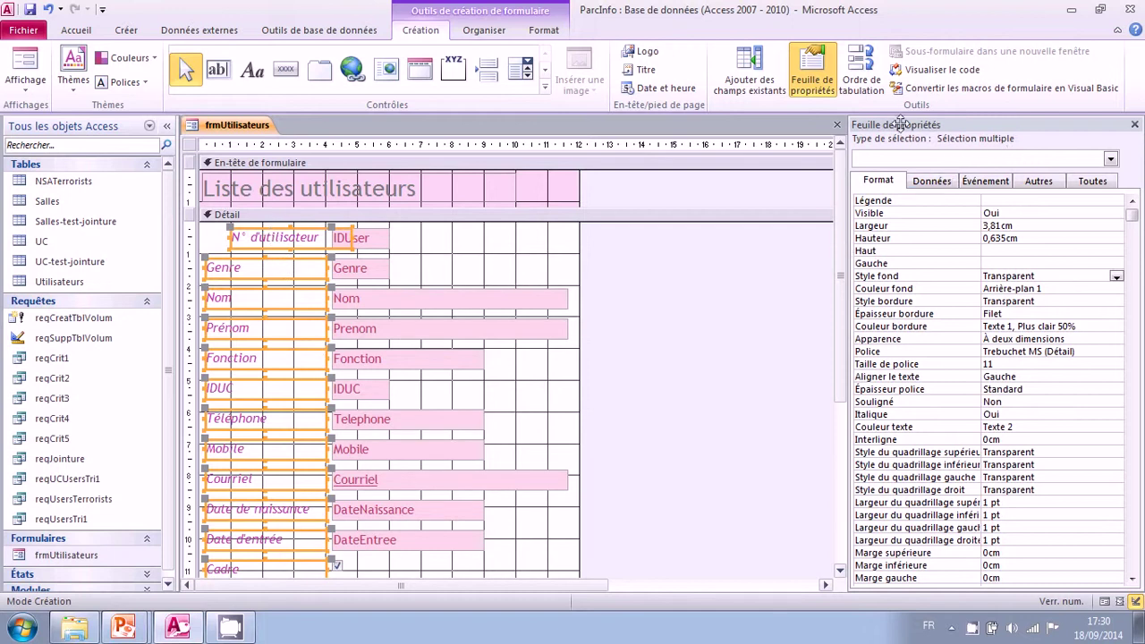
click(912, 266)
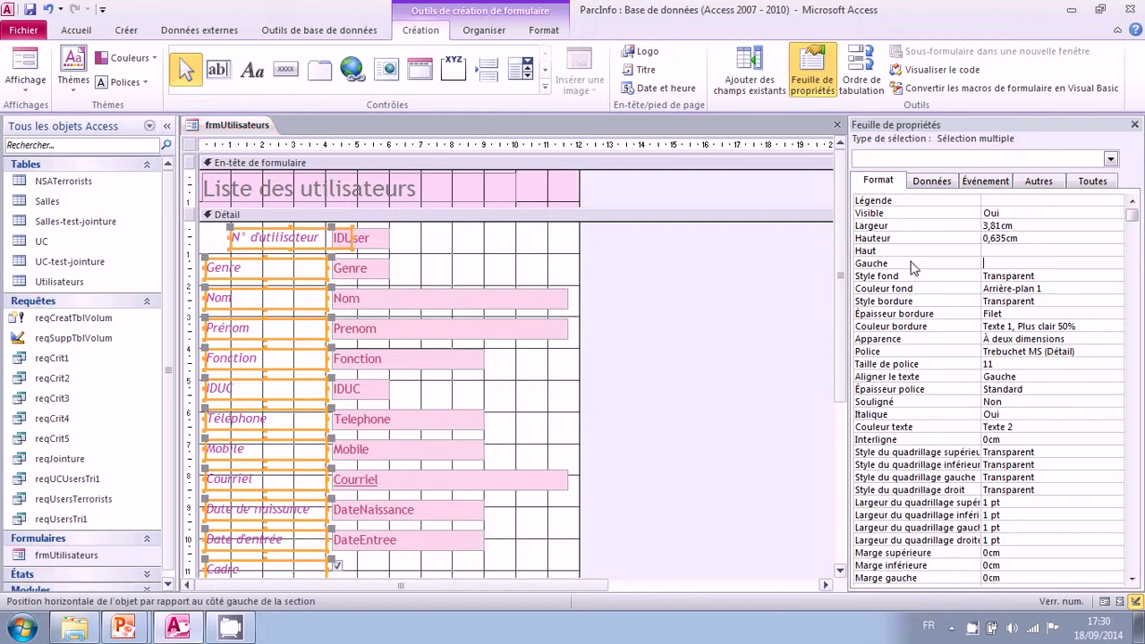
text(1)
key(Return)
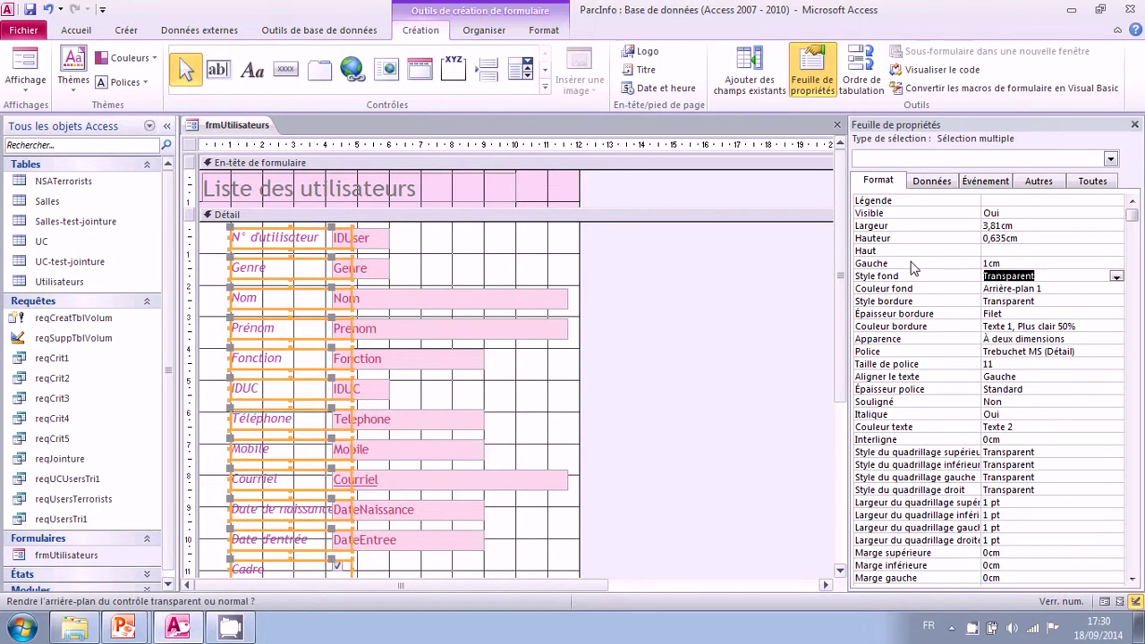
click(912, 265)
text(0,2)
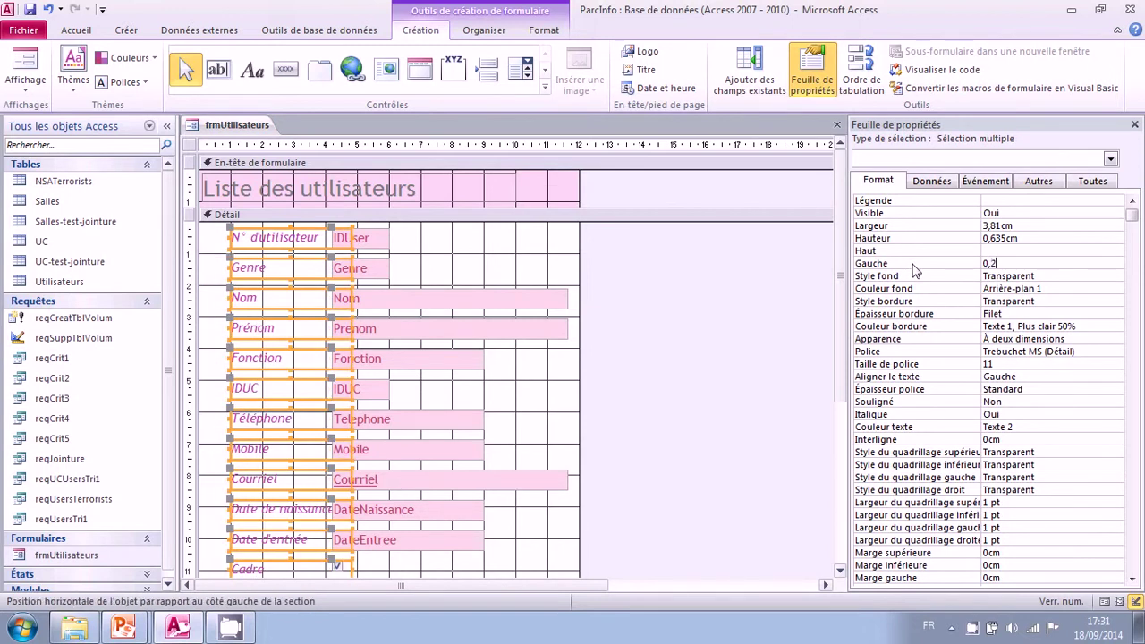
key(Return)
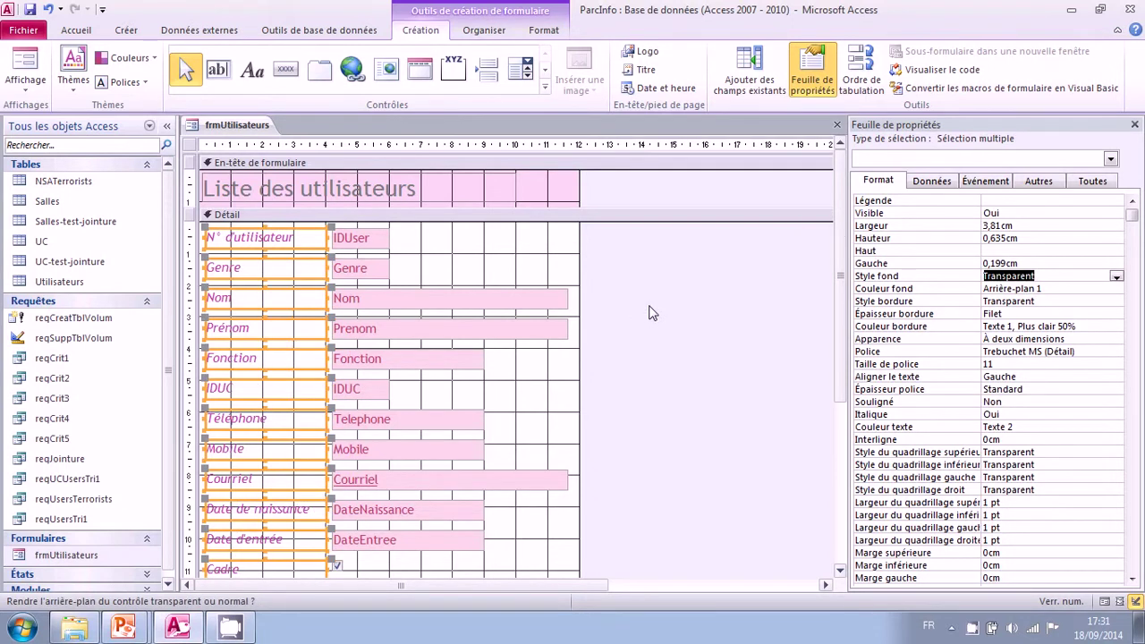
click(374, 247)
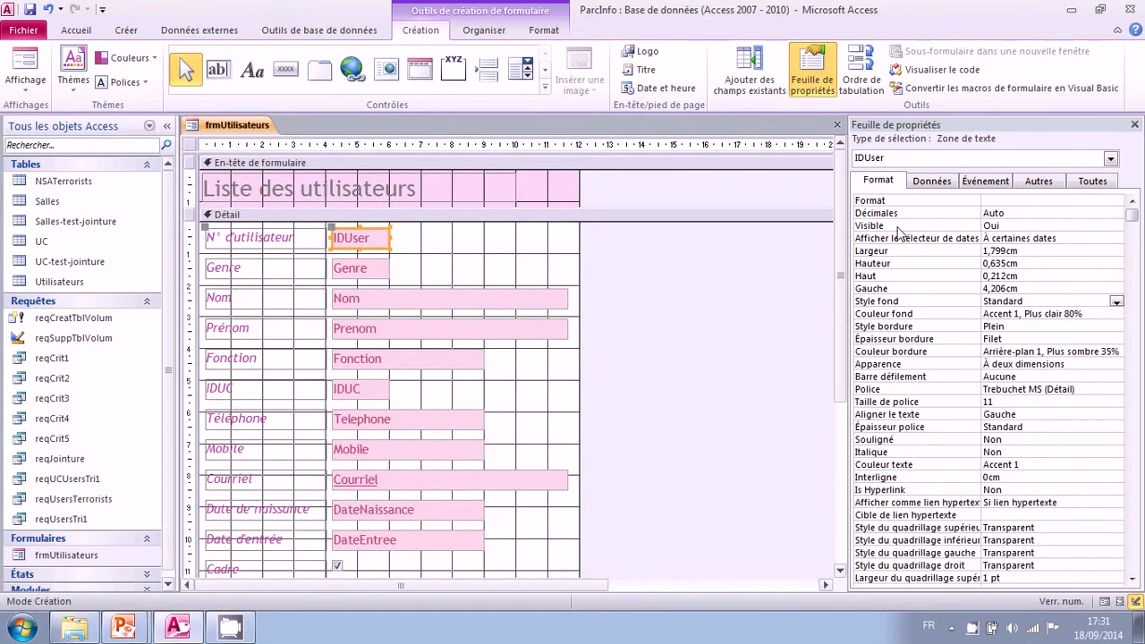
Step: Show IDUser's data properties and browse its control source list, keeping IDUser
click(913, 252)
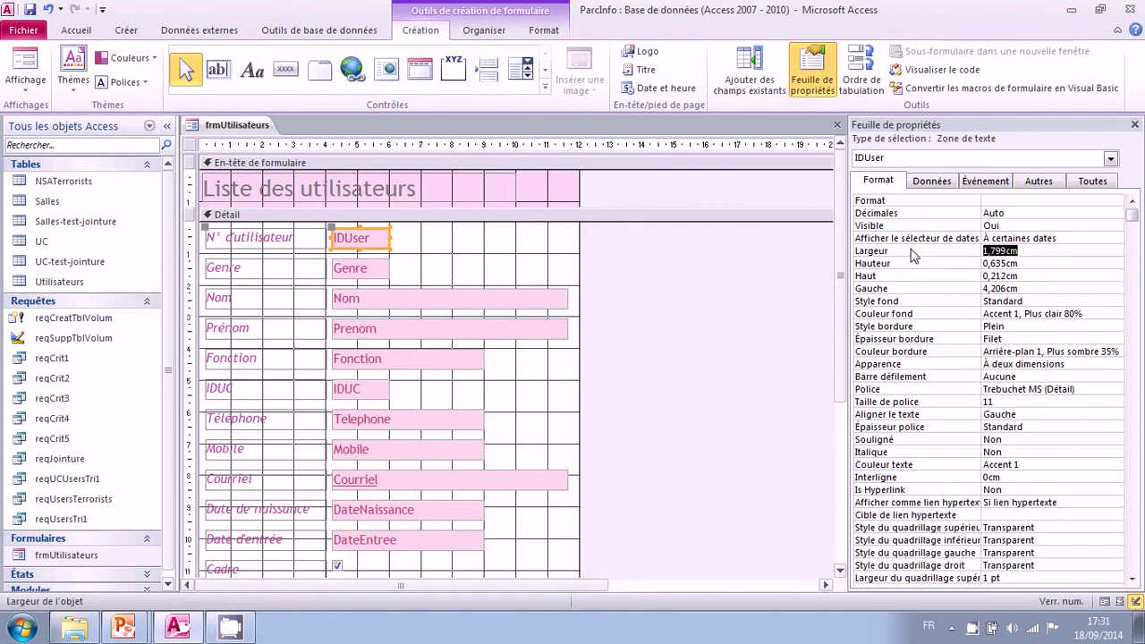
click(932, 181)
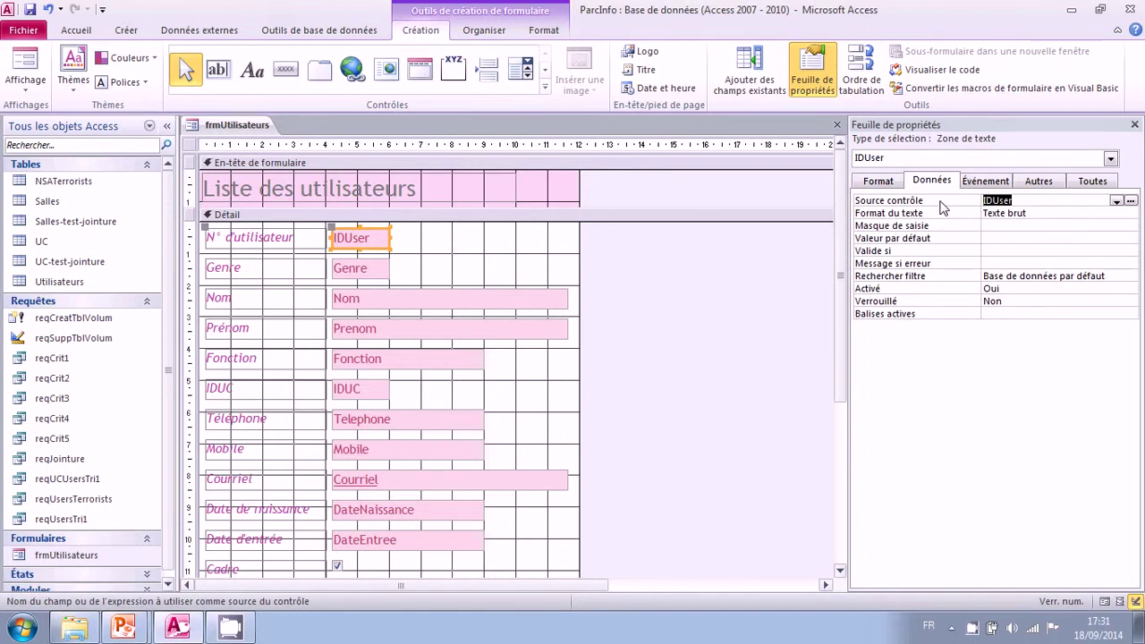
click(1116, 202)
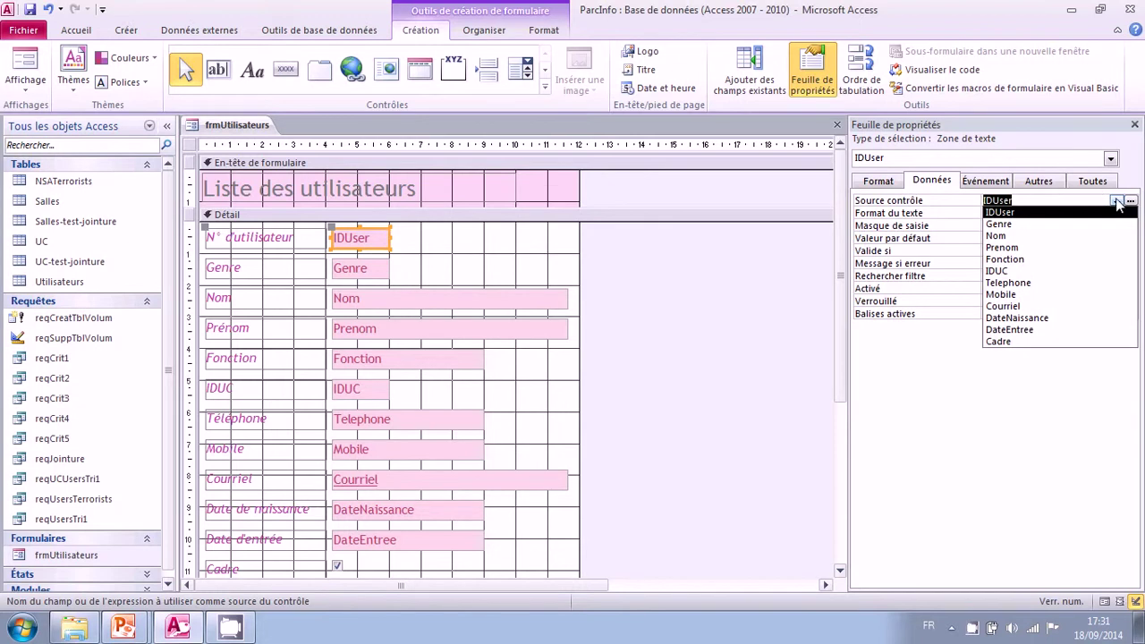
click(1116, 202)
click(1116, 201)
click(1114, 202)
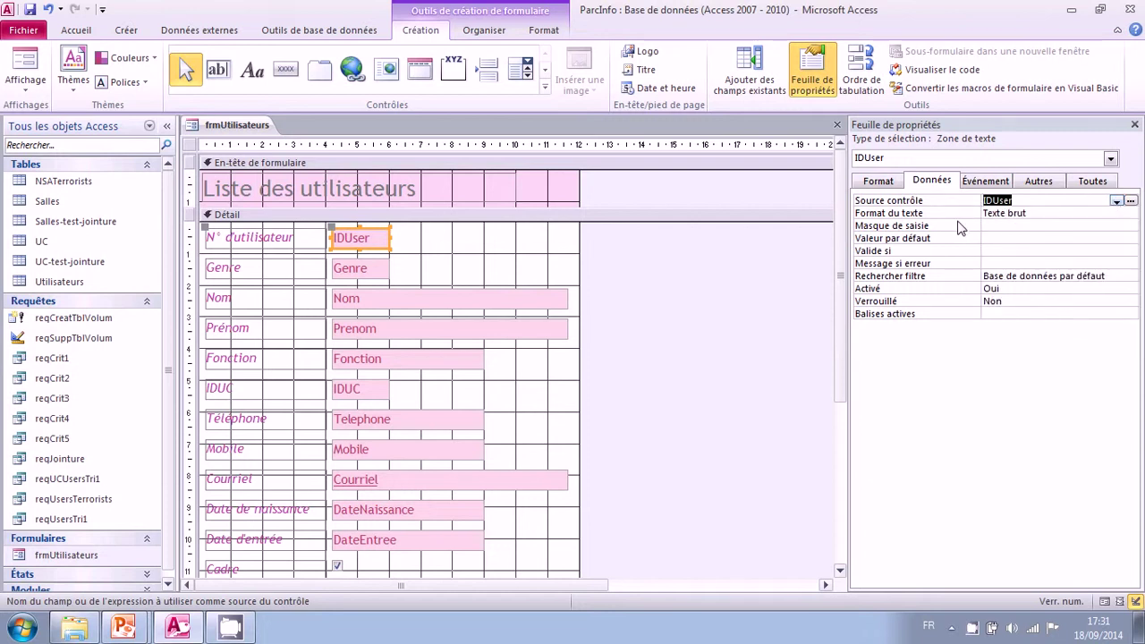
Step: Review IDUser's input mask, default value and validation rule, then select the Telephone box
click(953, 227)
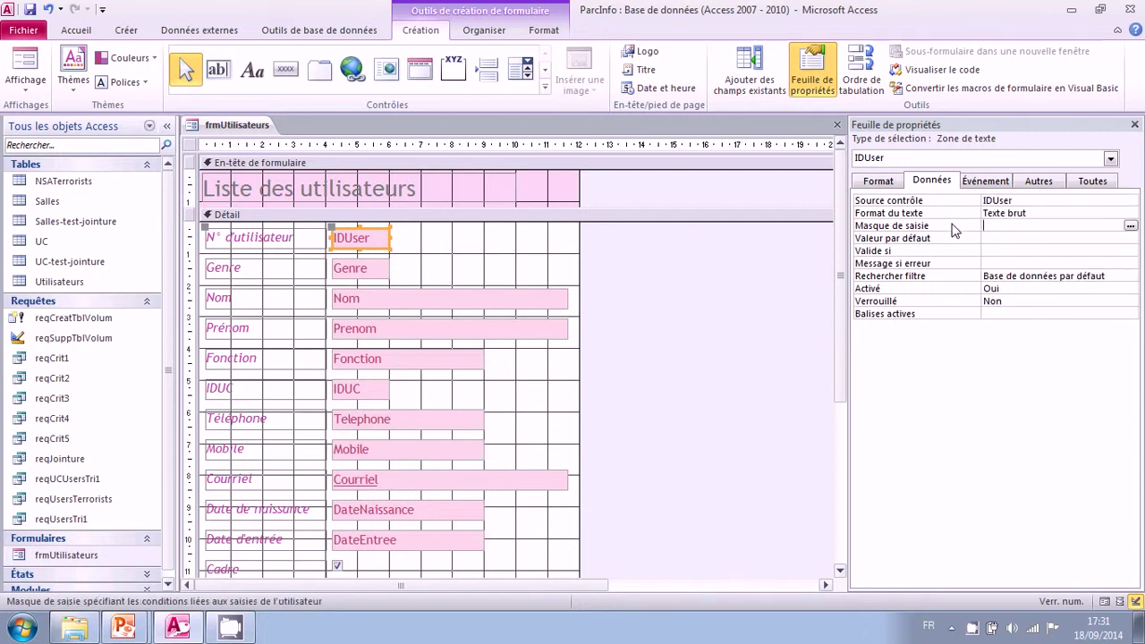
click(948, 240)
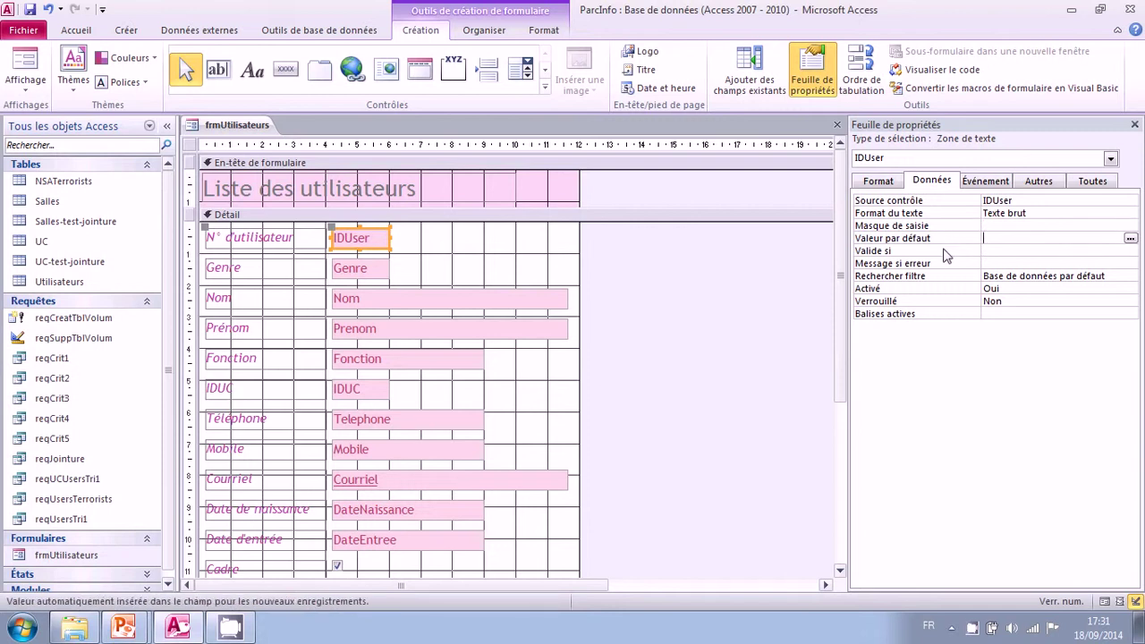
click(944, 250)
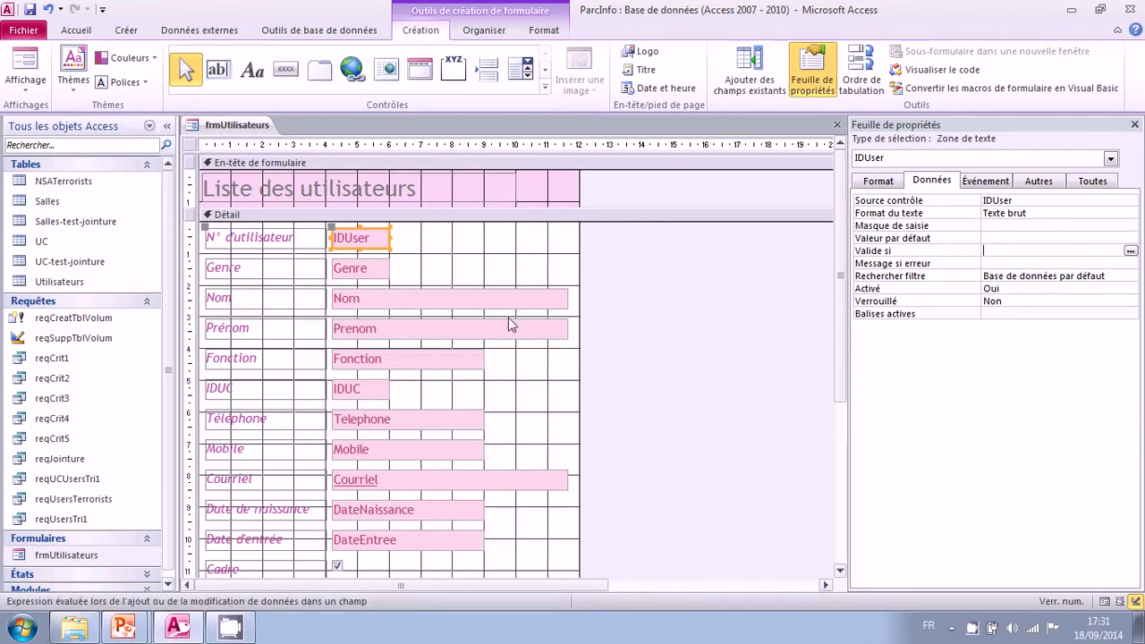
click(366, 424)
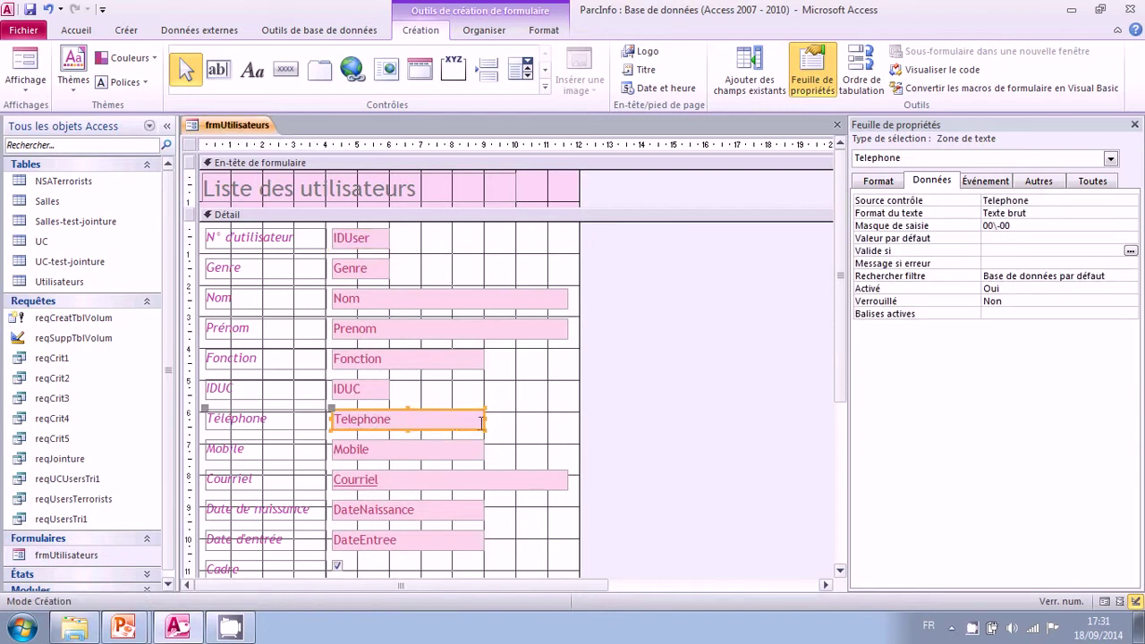
Step: Narrow the Telephone text box and review its 00\-00 input mask
drag(484, 419, 398, 419)
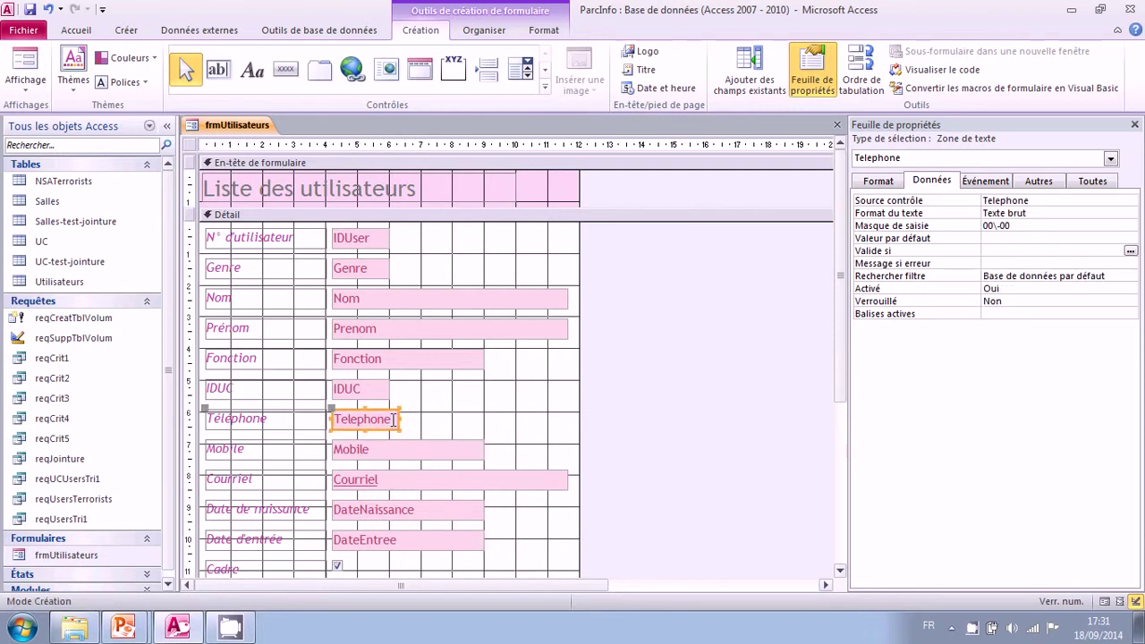
click(918, 227)
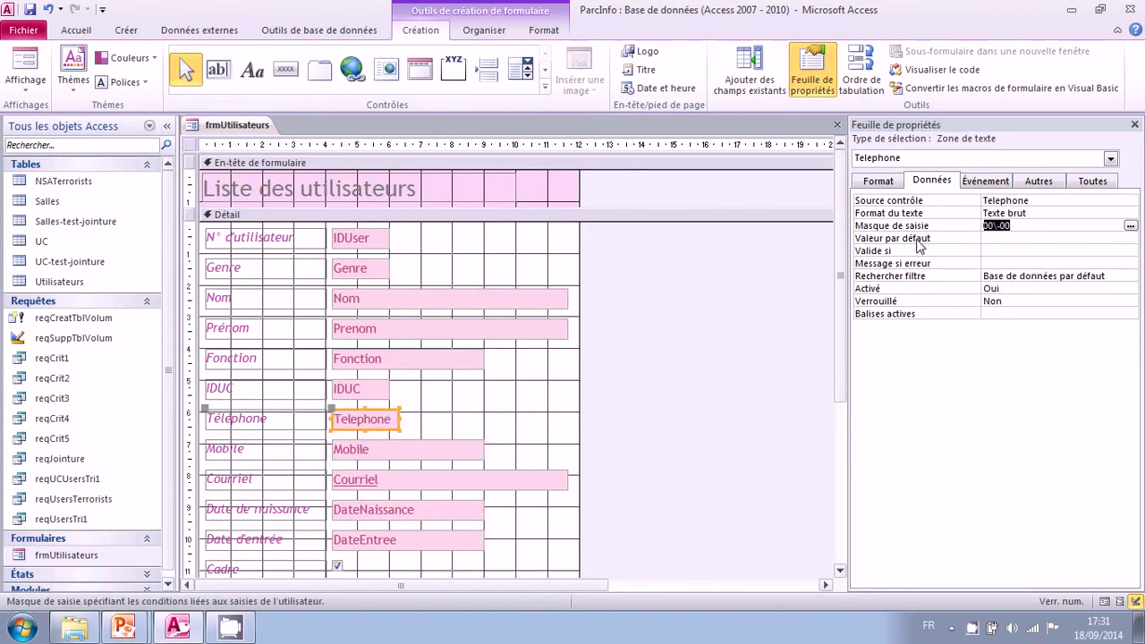
click(919, 240)
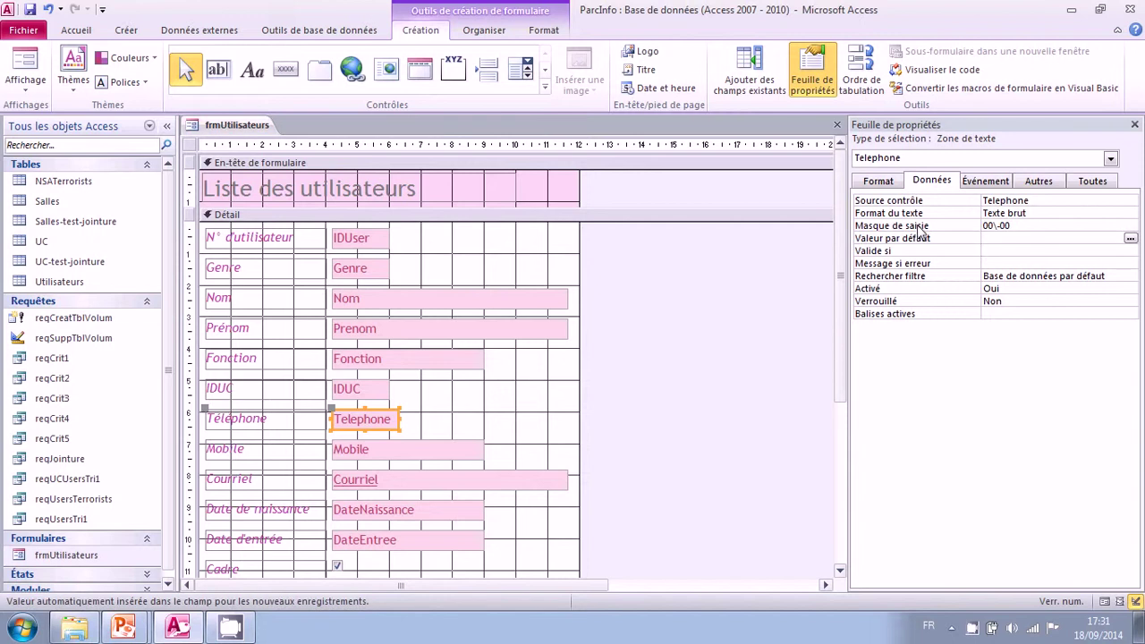
click(917, 229)
click(919, 244)
Step: Set the Mobile box's input mask to 00\-00\-00\-00\-00 and switch to Form view
click(380, 453)
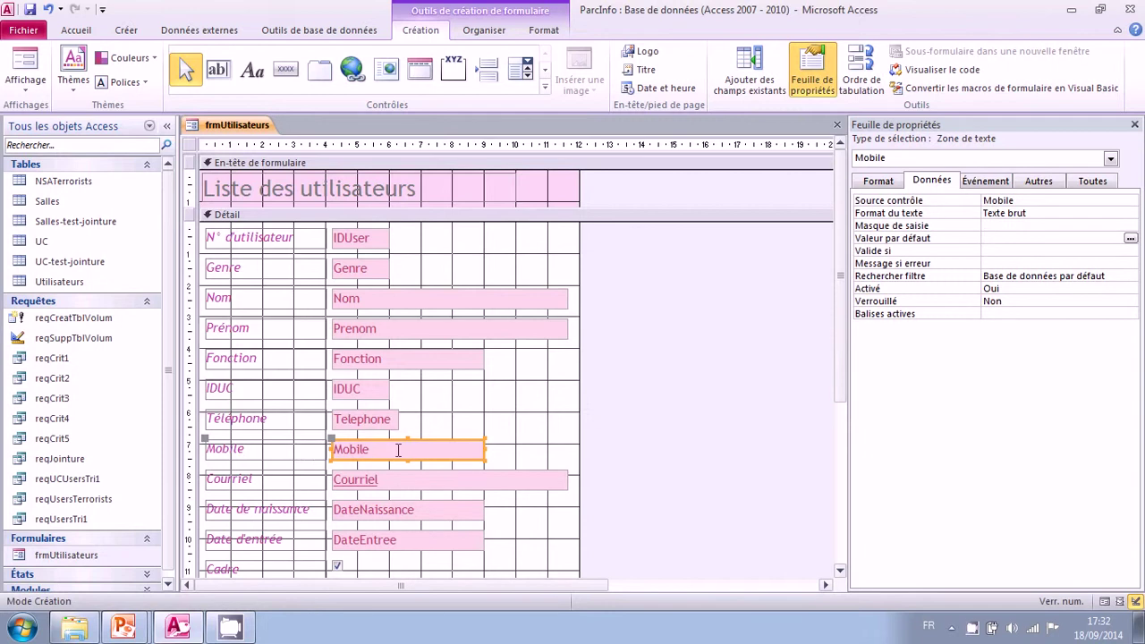
click(941, 228)
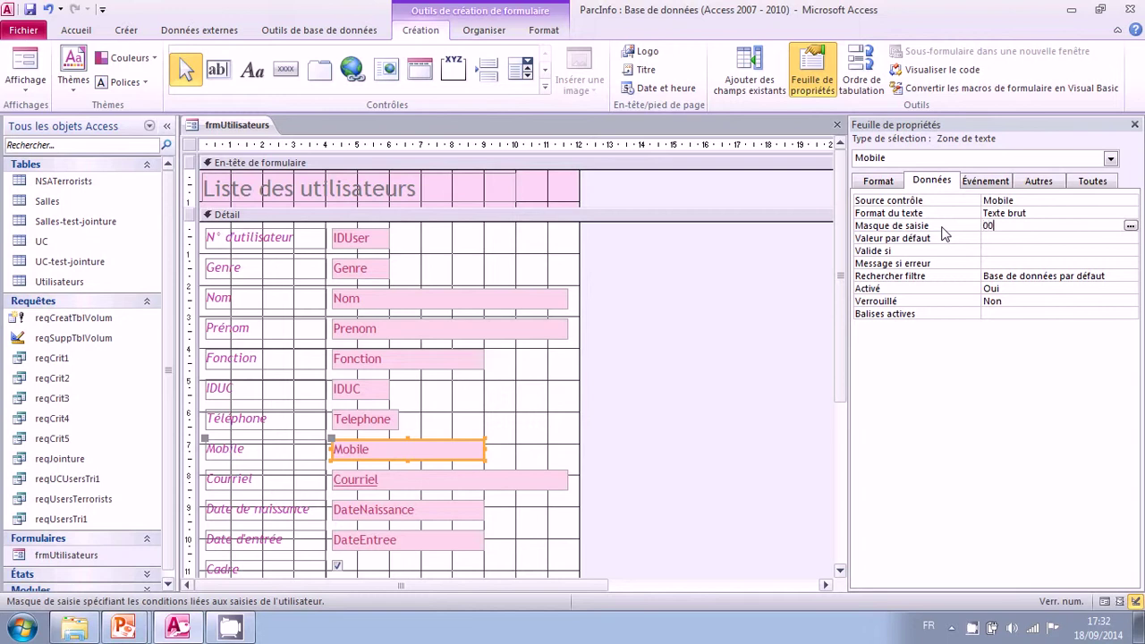
text(00-00-00\-00\-00\-00)
click(990, 237)
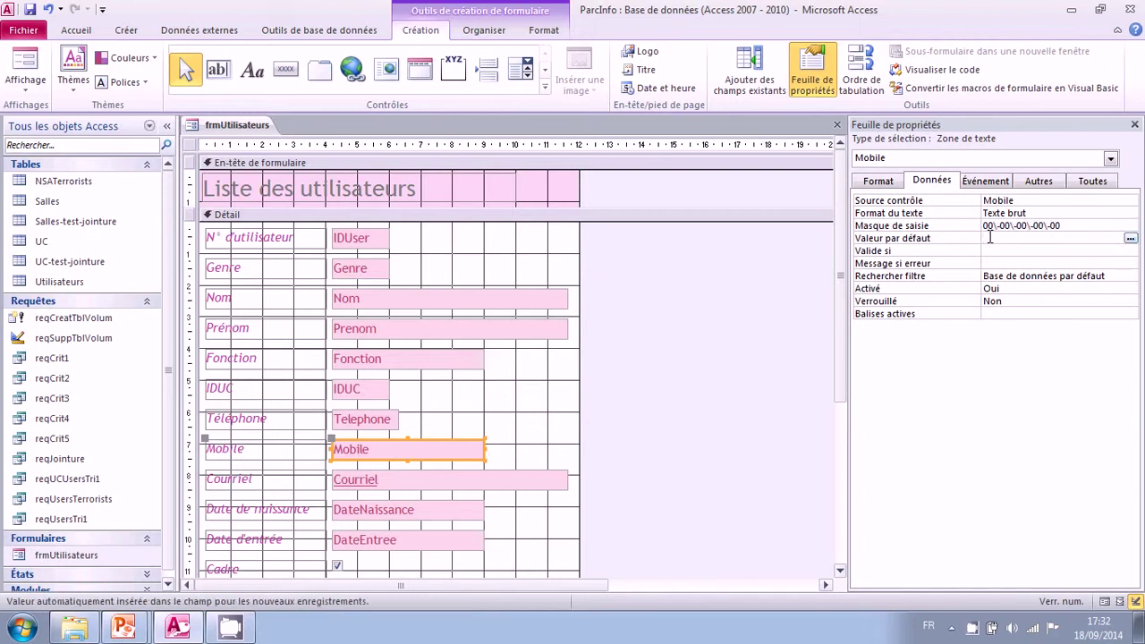
click(33, 59)
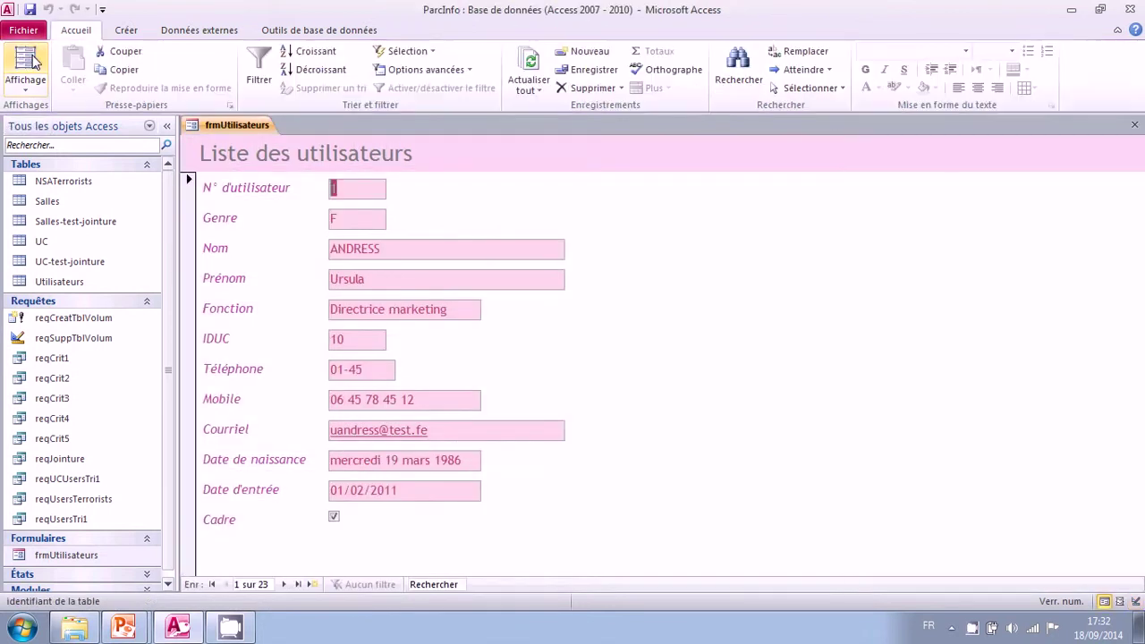
Step: On record 22, enter a test mobile number through the dashed-pair mask, then return to Design view
click(298, 584)
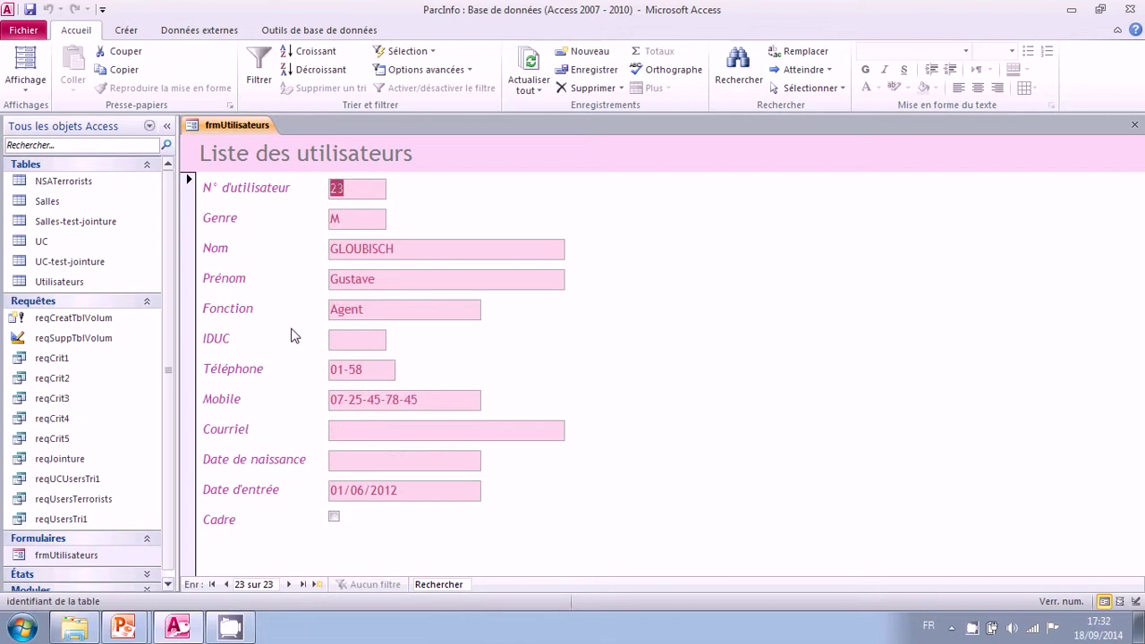
click(227, 584)
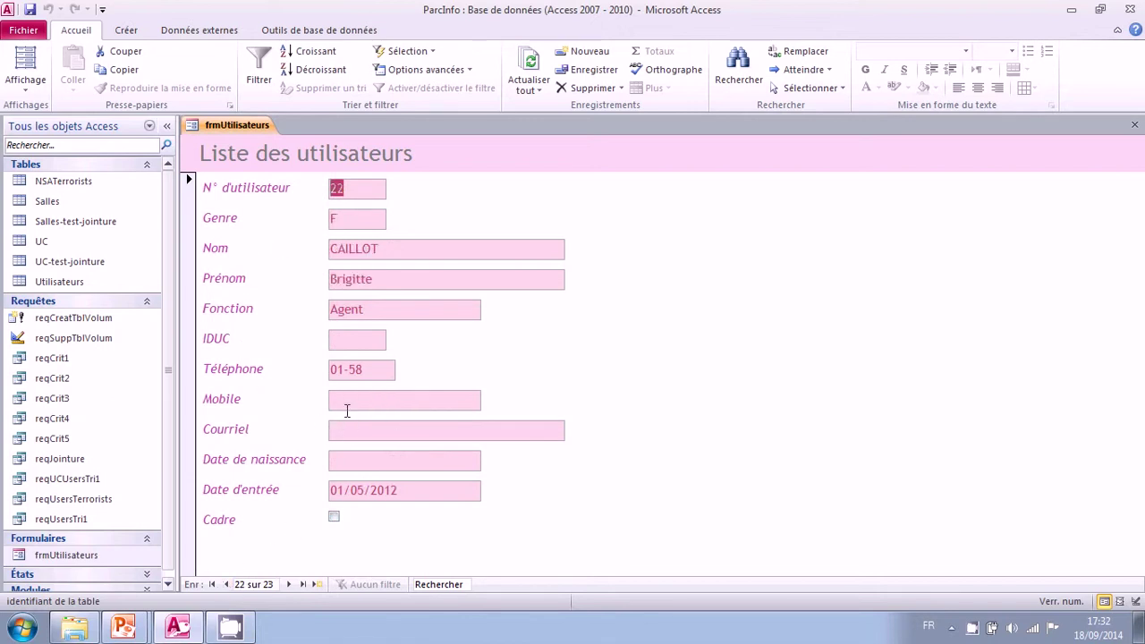
click(345, 400)
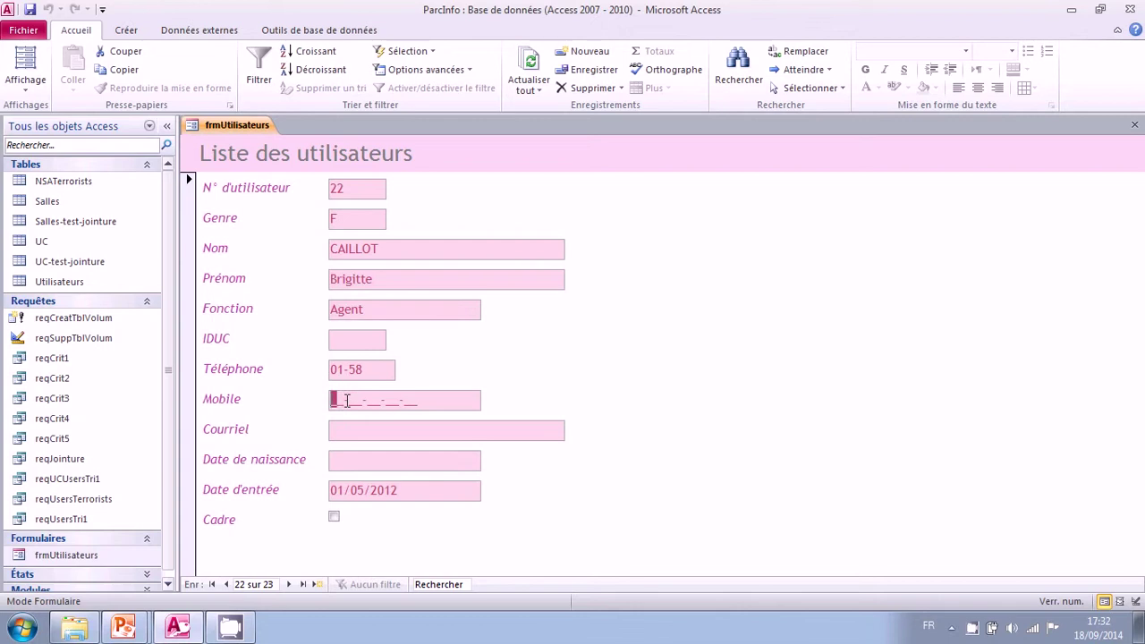
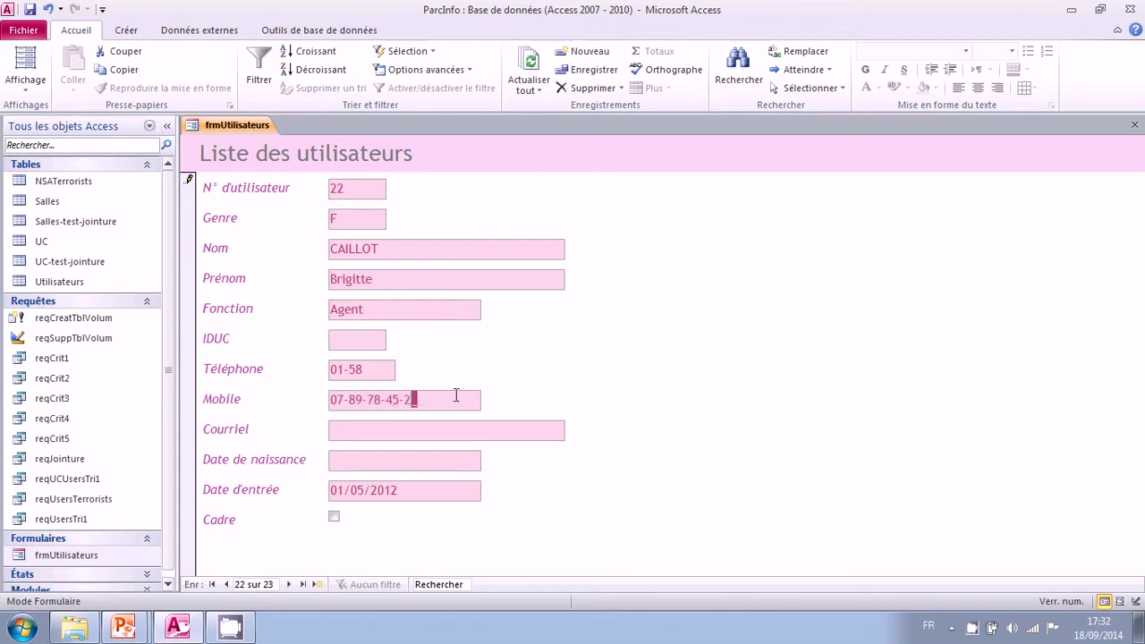
click(27, 91)
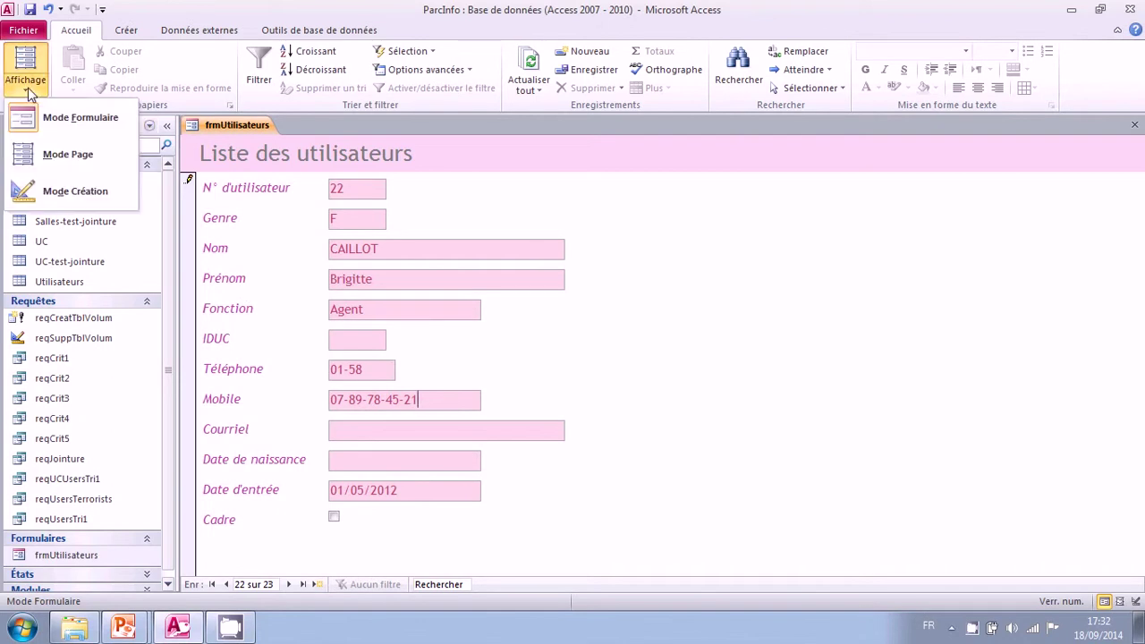
click(62, 196)
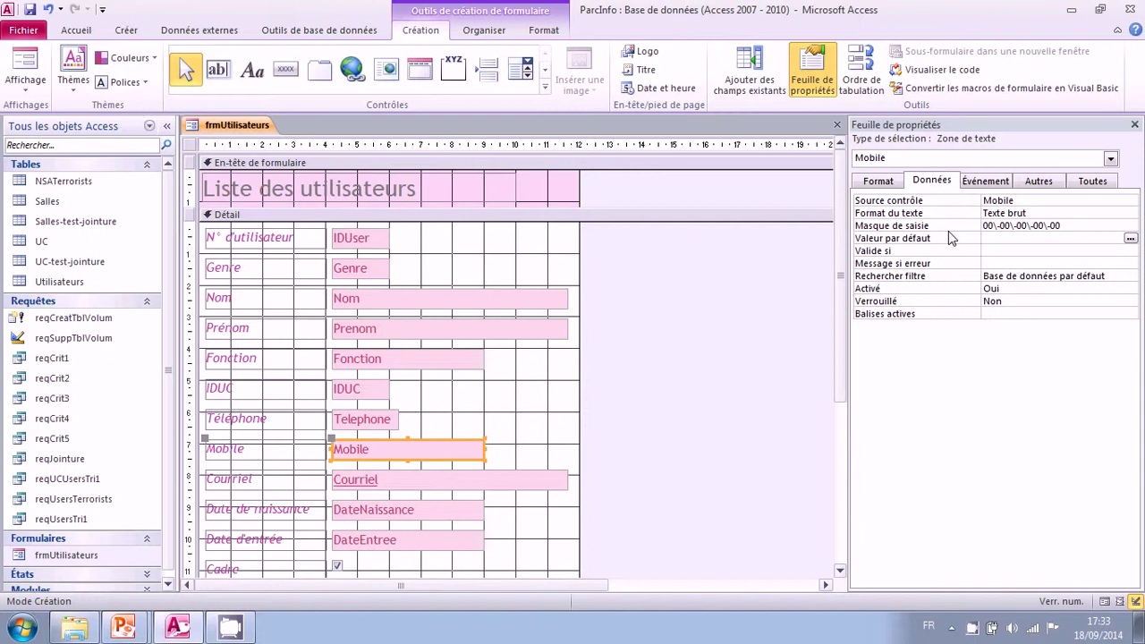
Step: Check the Mobile box's 00\-00\-00\-00\-00 input mask and select the Détail section
click(947, 226)
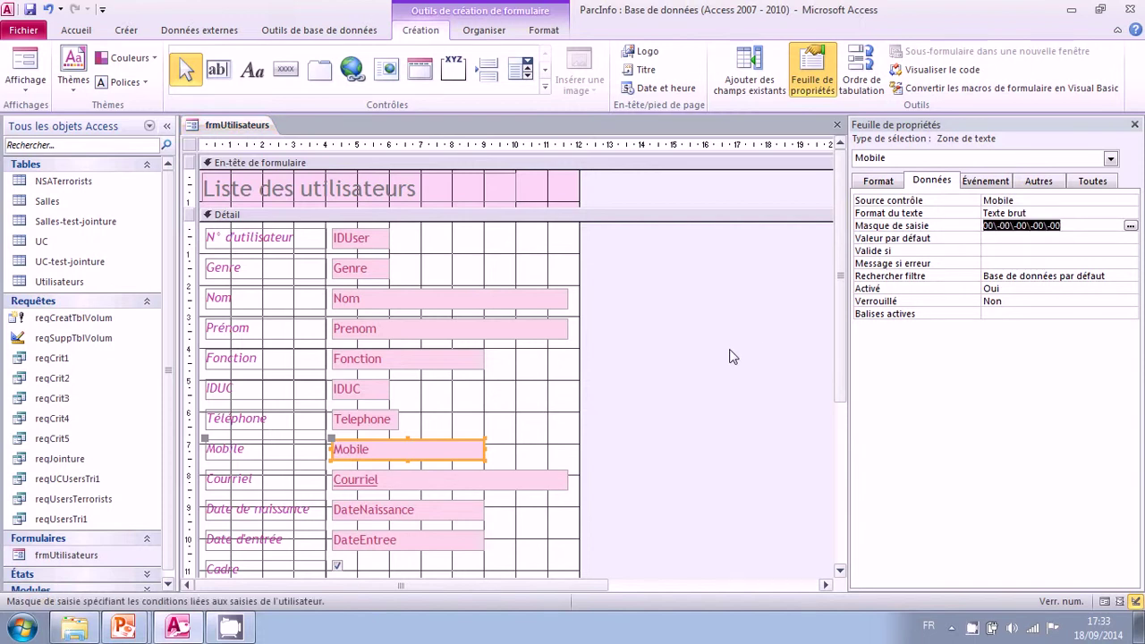
click(519, 217)
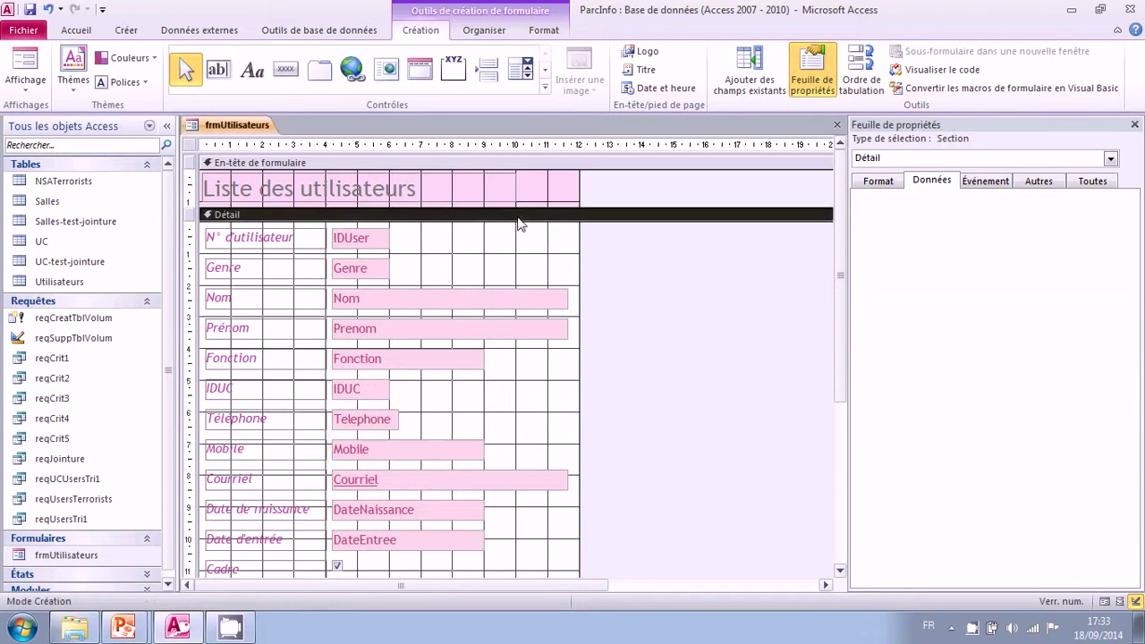
Step: Inspect the Détail section's background colour, then select the header and finally the whole form
click(881, 184)
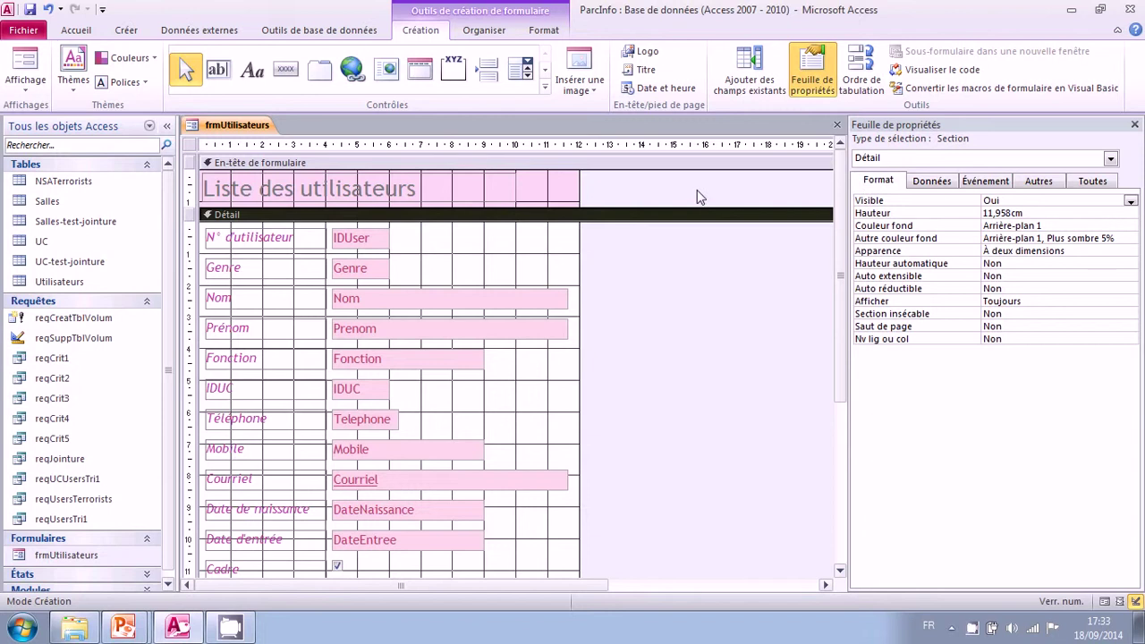
click(921, 227)
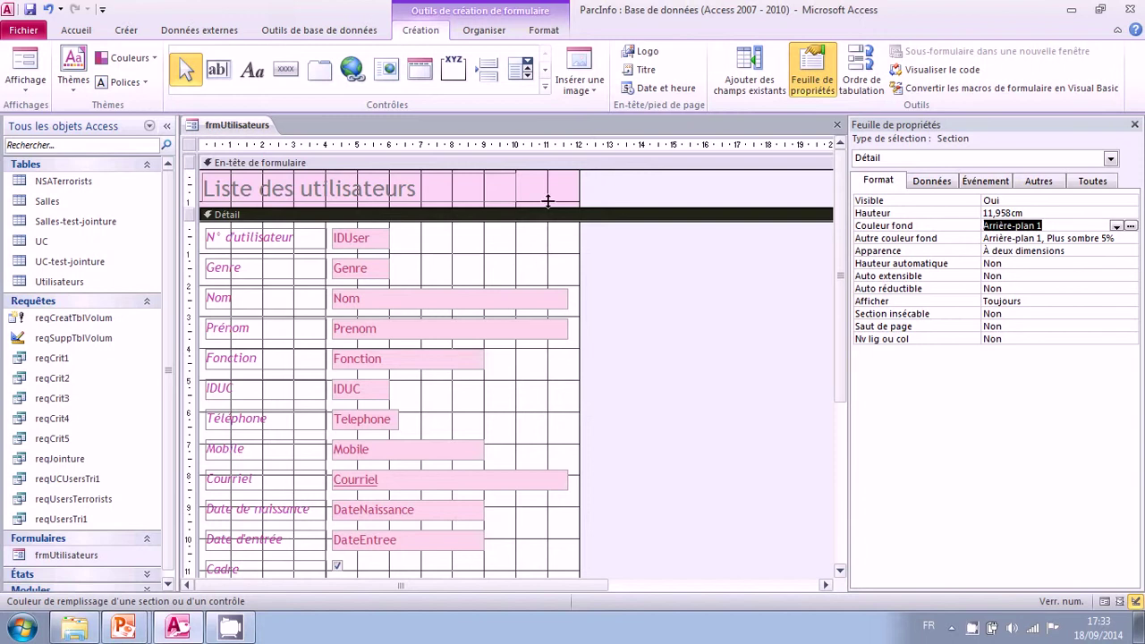
click(557, 174)
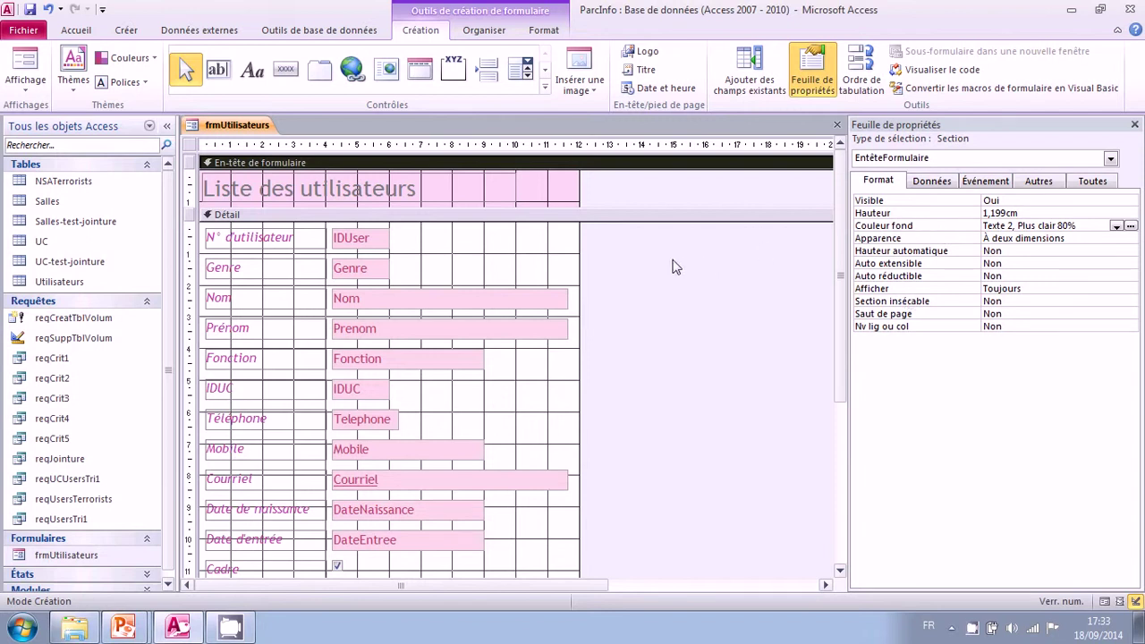
click(626, 263)
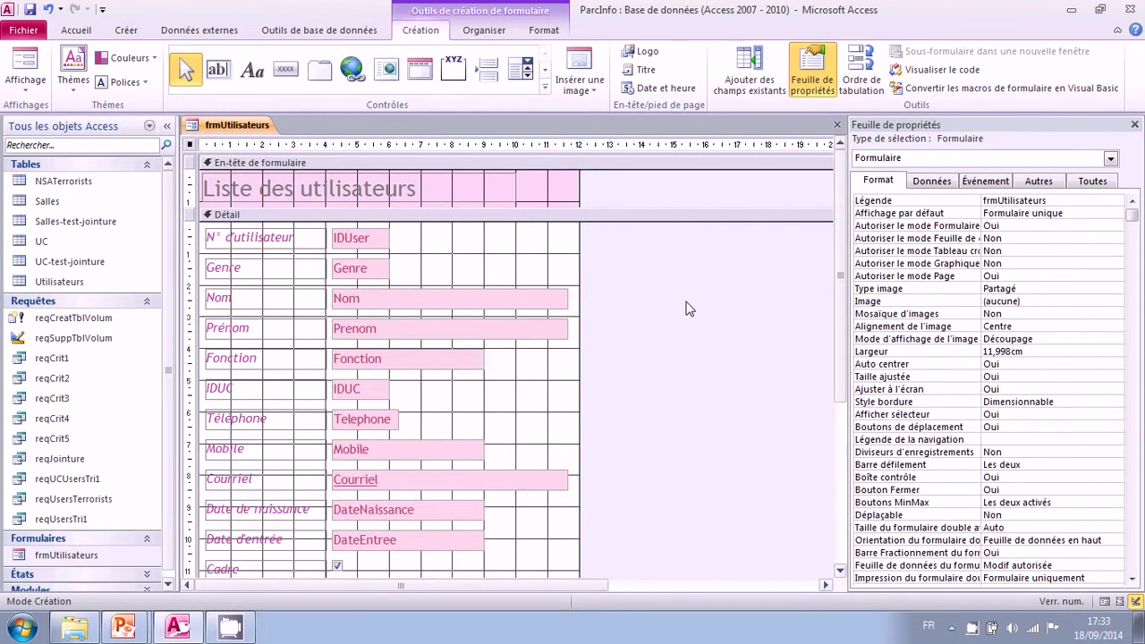
Step: In the whole form's property sheet, set Légende to 'Saisie des utilisateurs'
click(380, 206)
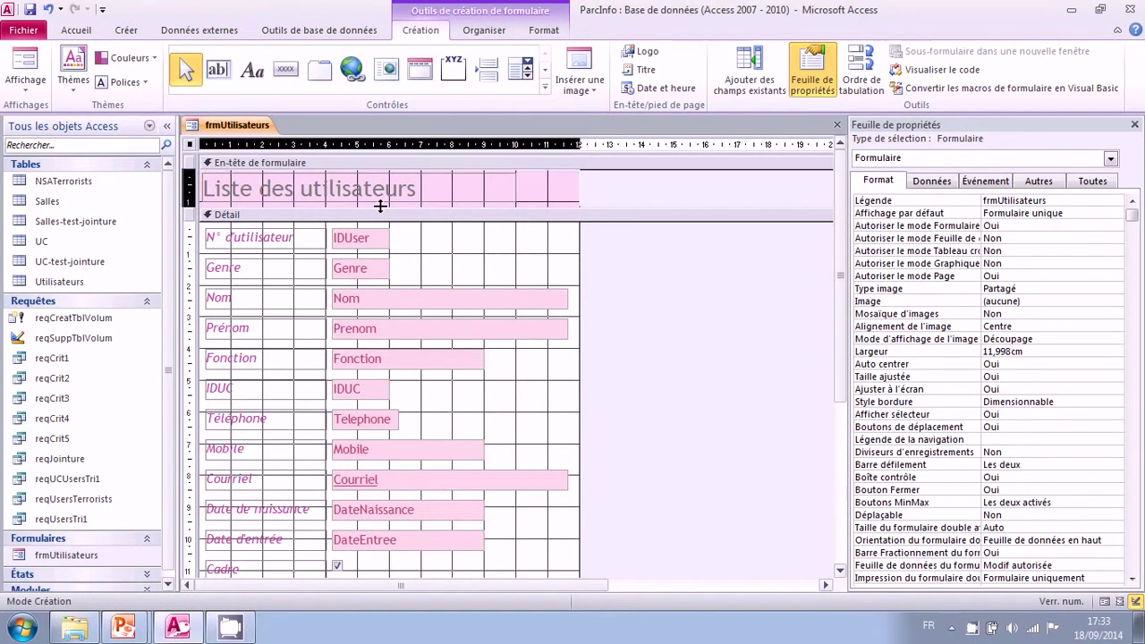
drag(201, 159, 243, 187)
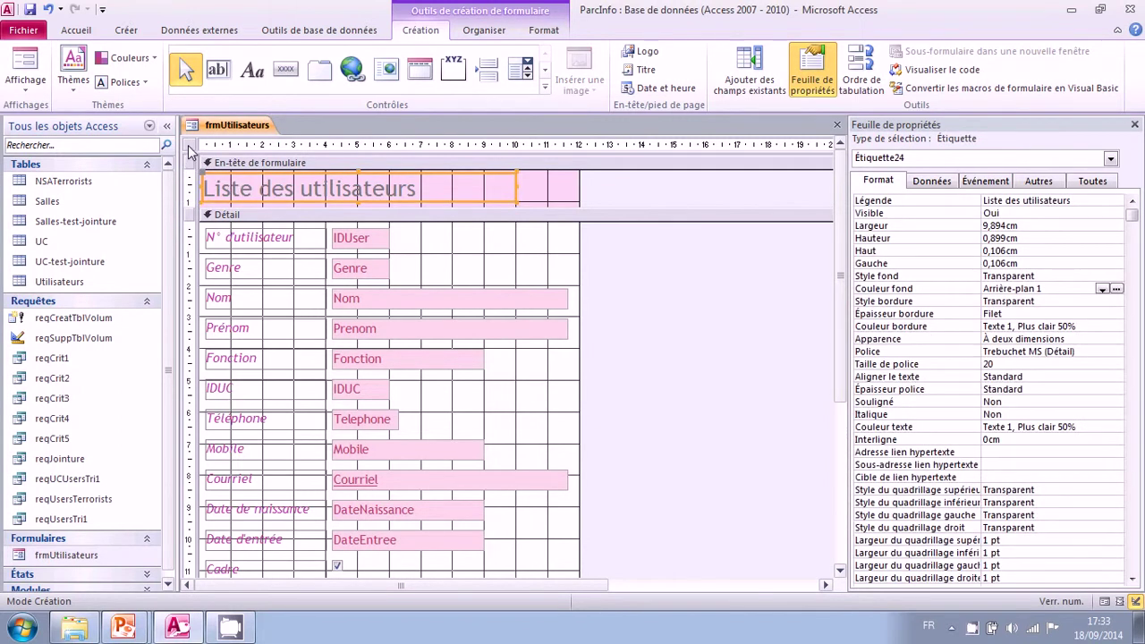
click(190, 146)
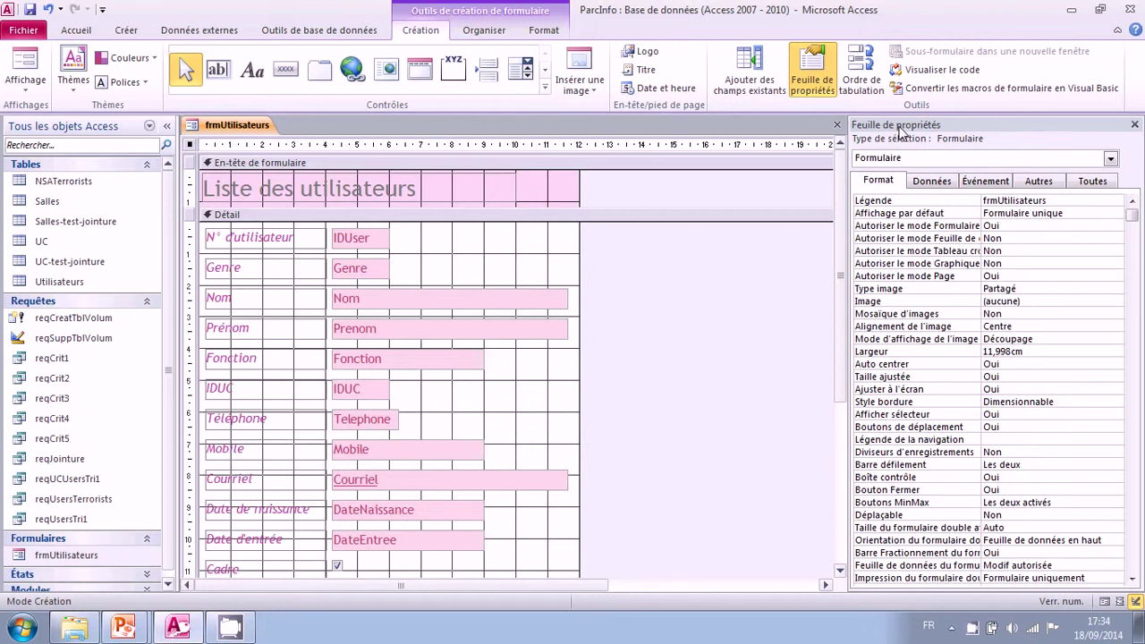
click(926, 202)
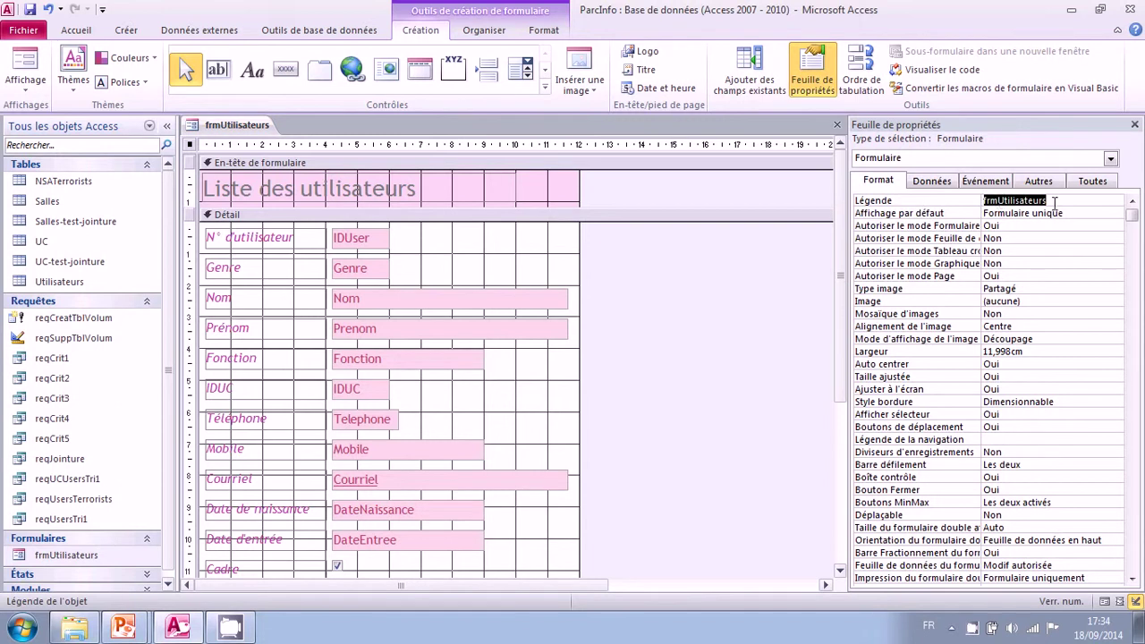
text(Li)
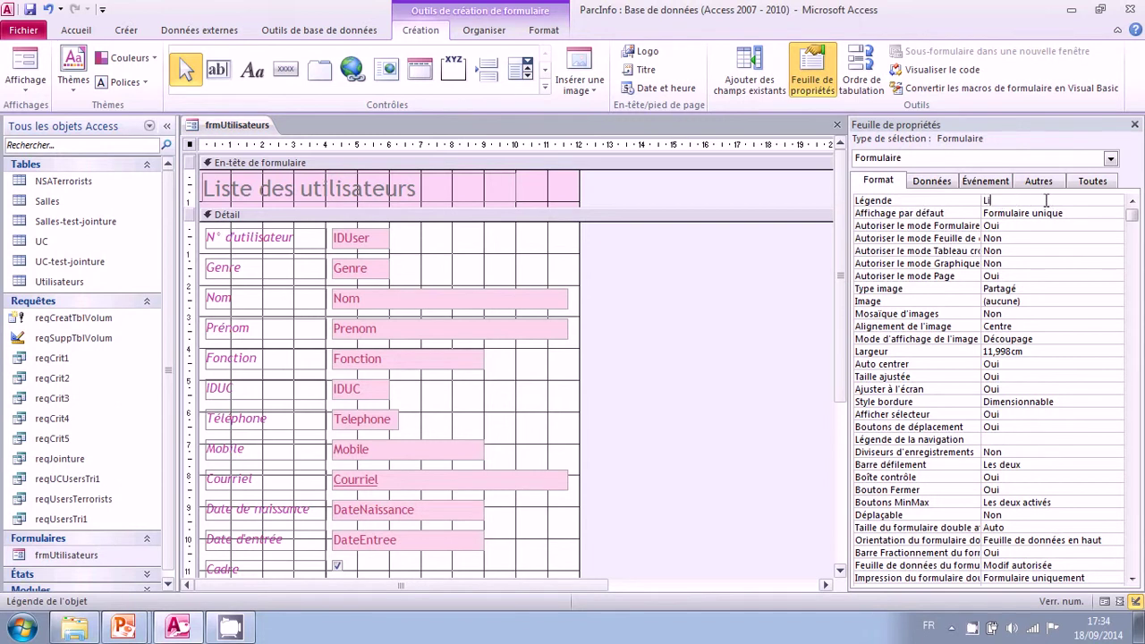
key(BackSpace)
key(BackSpace)
text(Saisie des utilisateurs)
click(1075, 215)
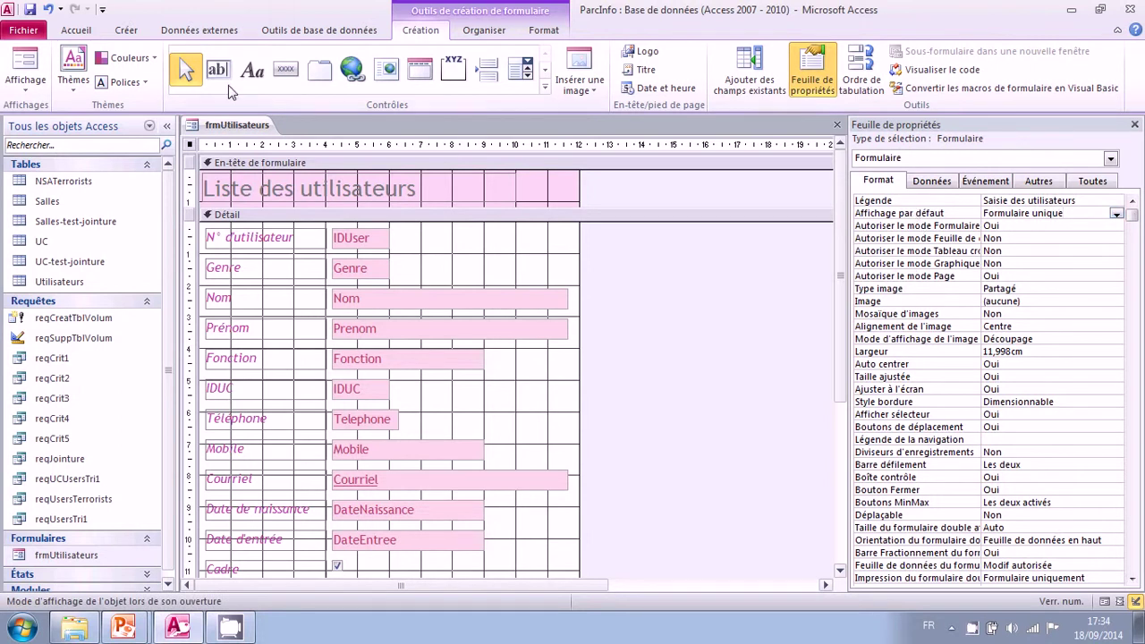
Step: Check the new caption in Form view, then go back to Design view
click(28, 68)
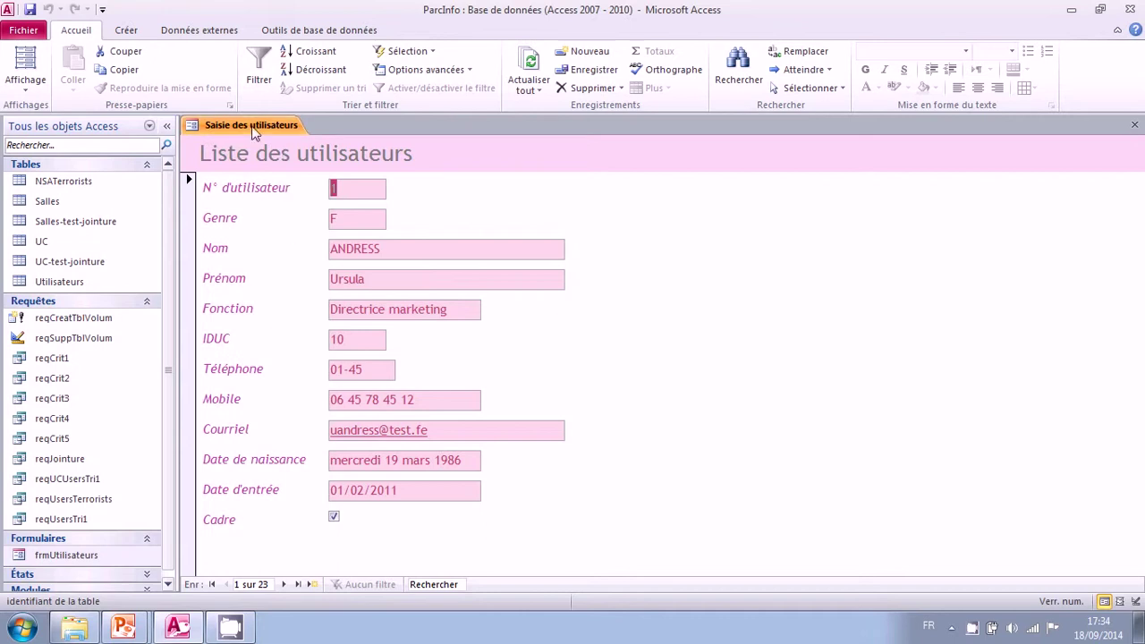
click(25, 90)
click(87, 192)
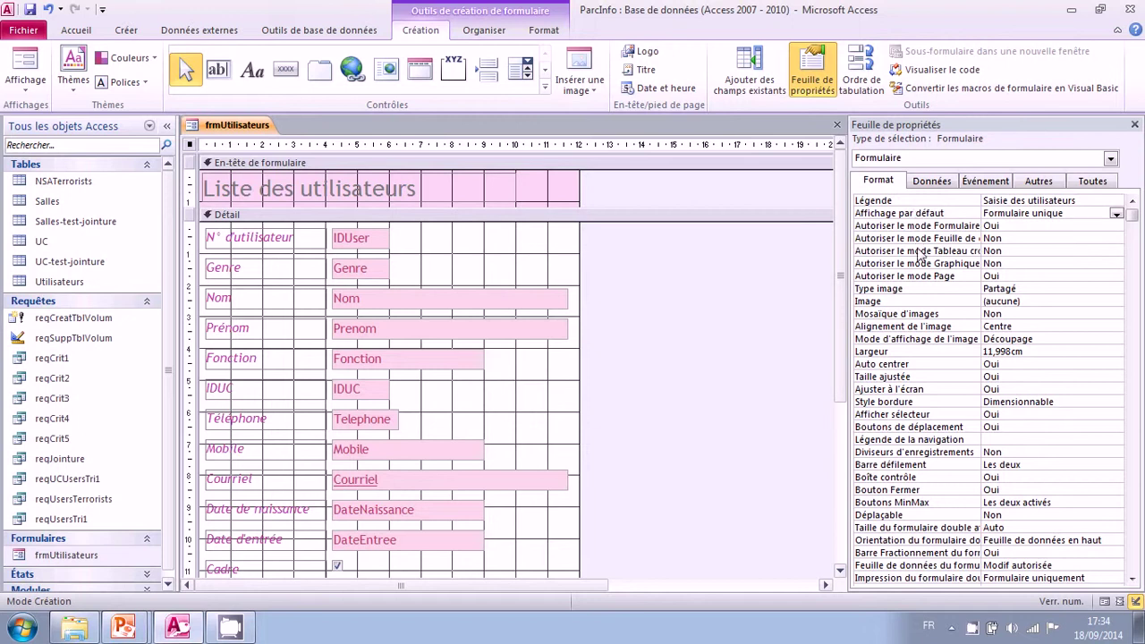
Step: Set 'Autoriser le mode Page' to Non and check 'Autoriser le mode Graphique' is Non
click(921, 278)
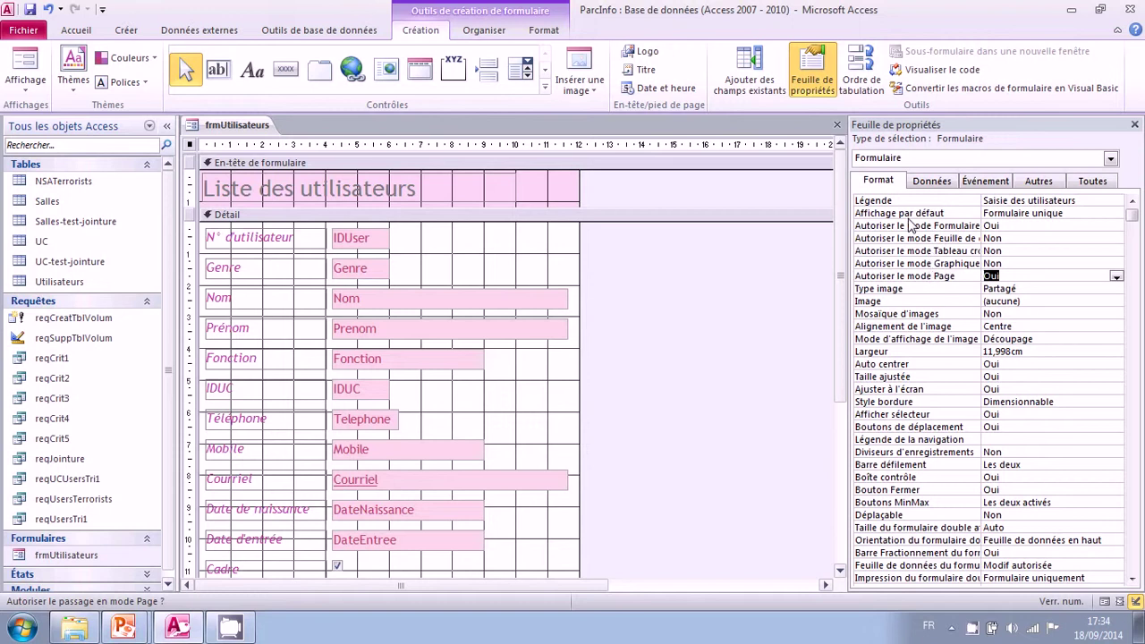
click(1116, 278)
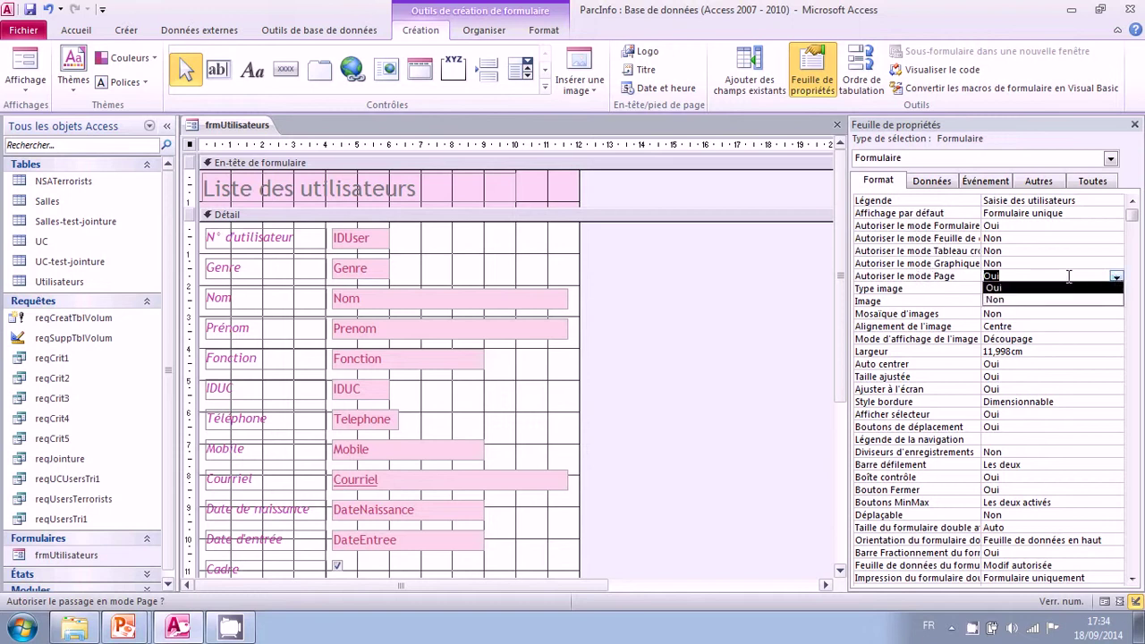
click(1040, 299)
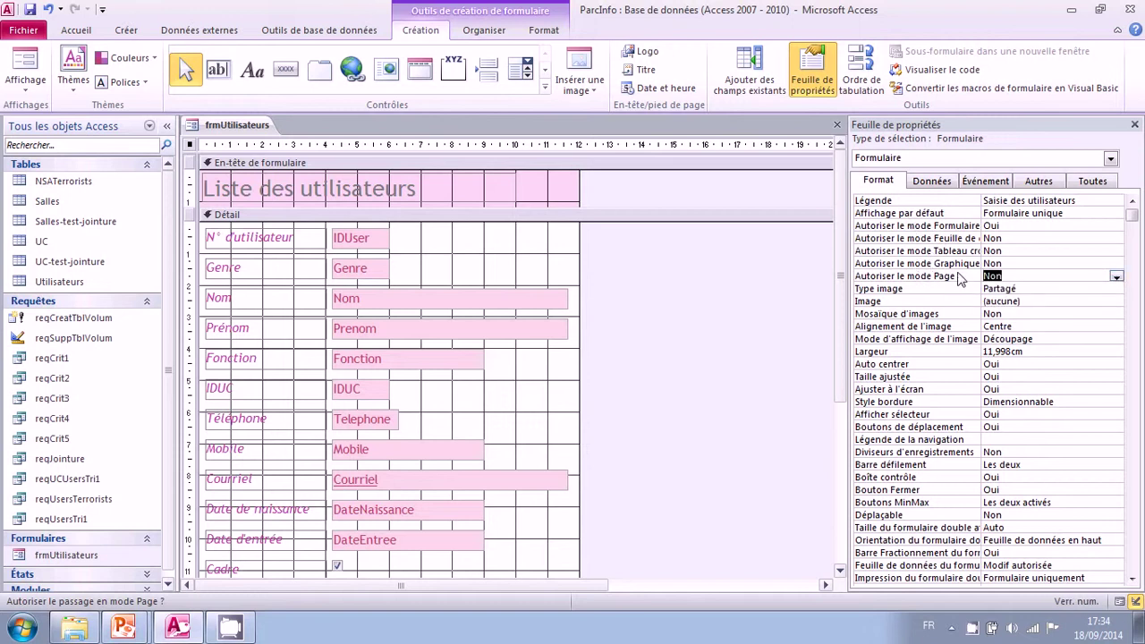
click(940, 265)
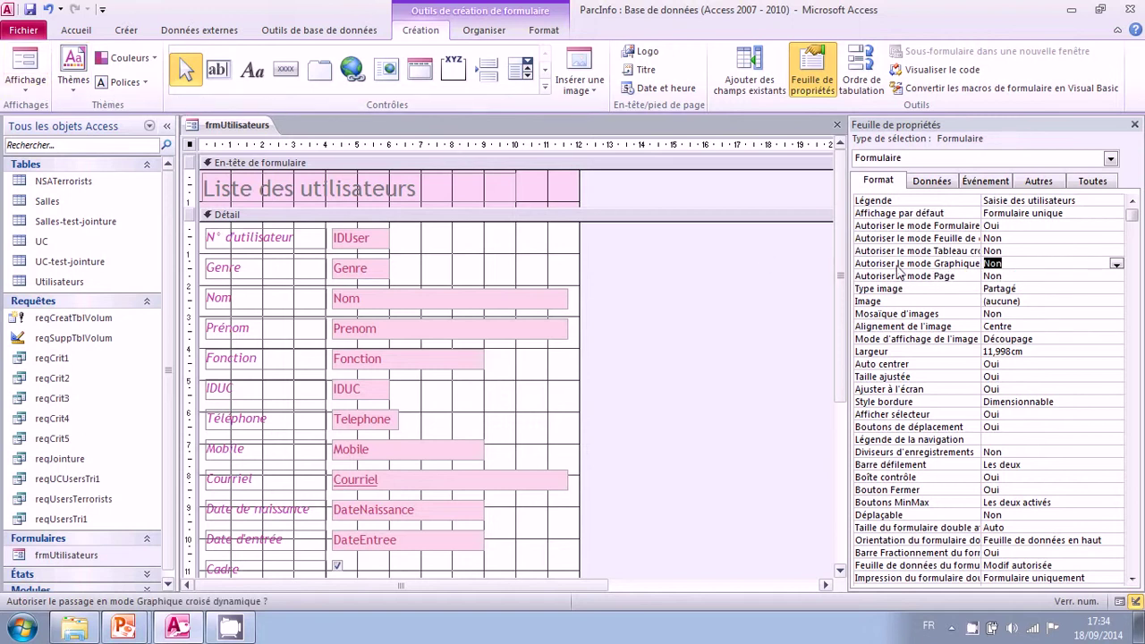
Step: Preview the form in Mode Formulaire, then return it to Mode Création
click(32, 90)
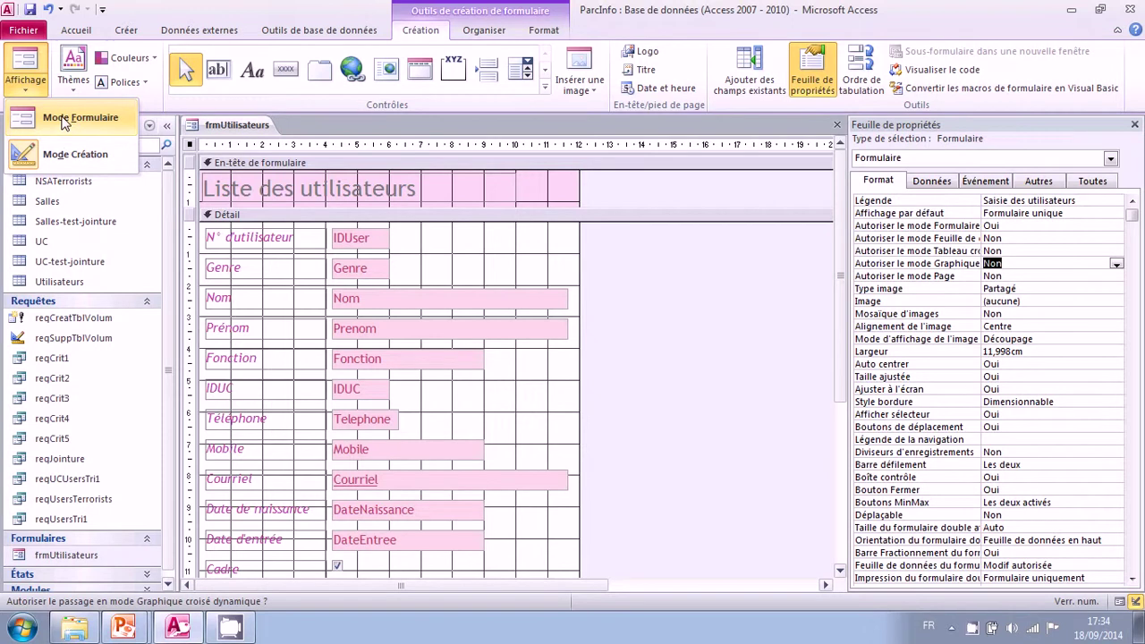
click(63, 122)
click(25, 79)
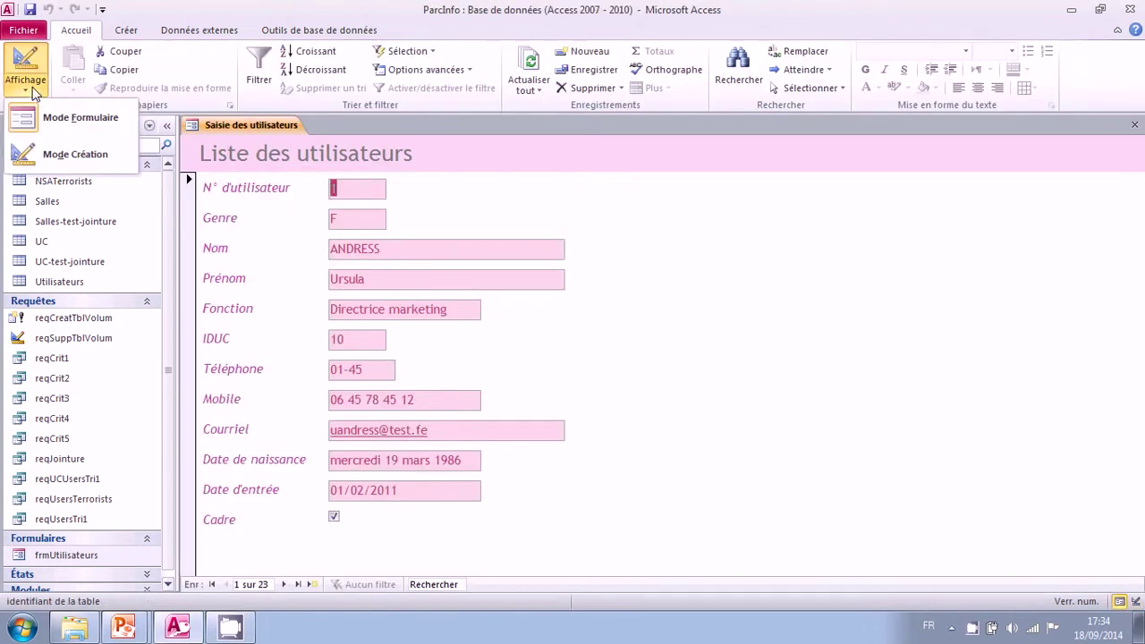
click(60, 156)
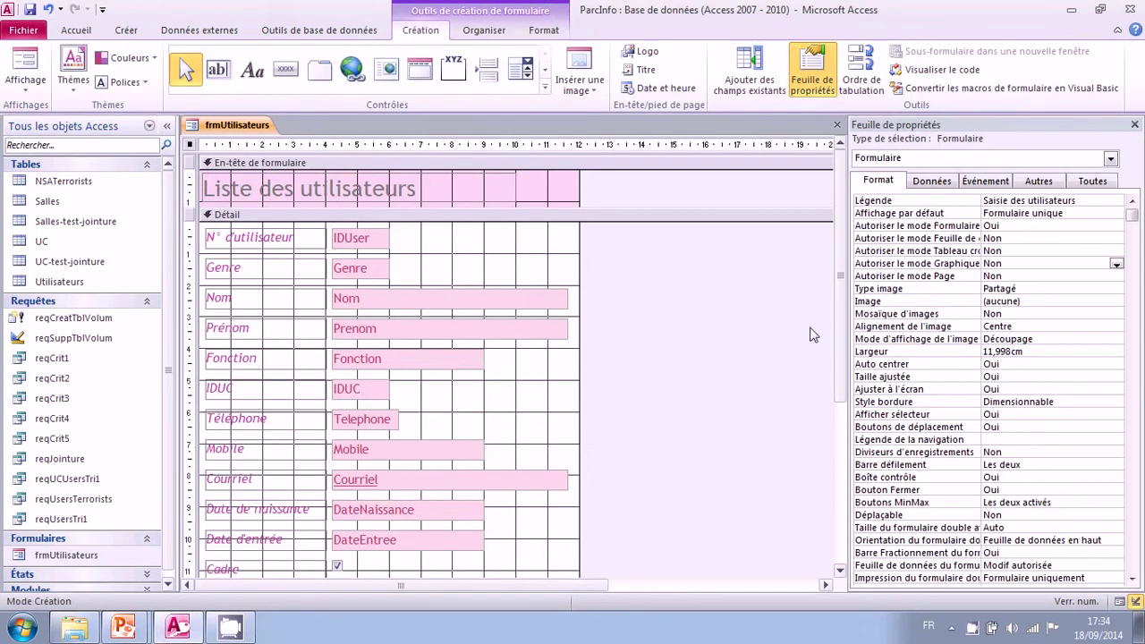
click(912, 304)
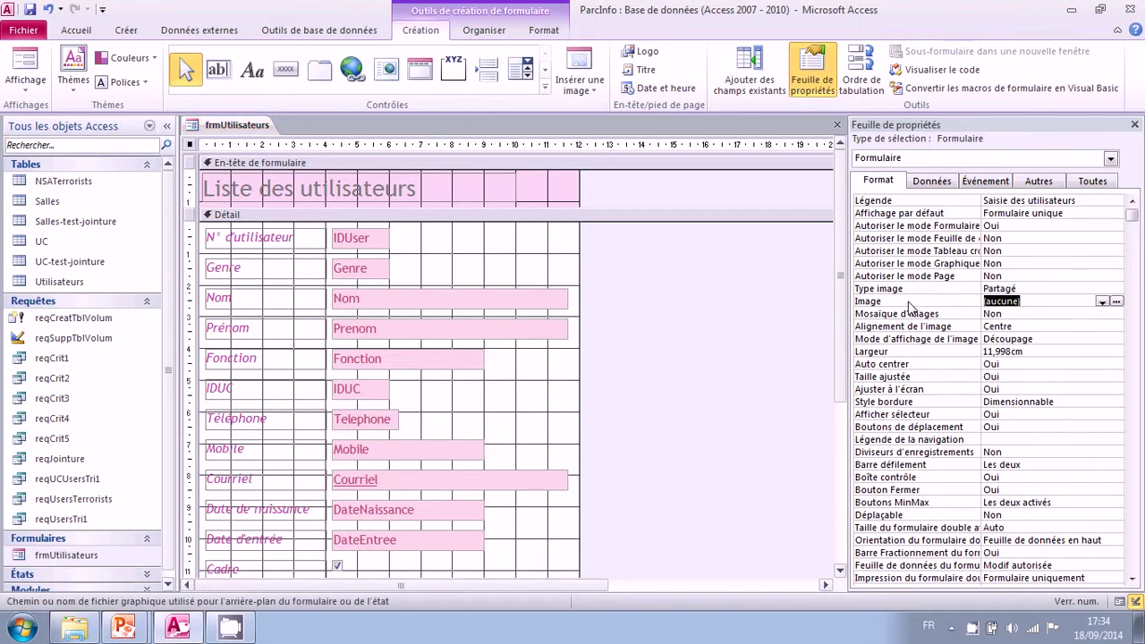
key(Down)
key(Down)
key(Down)
key(Down)
key(Up)
key(Up)
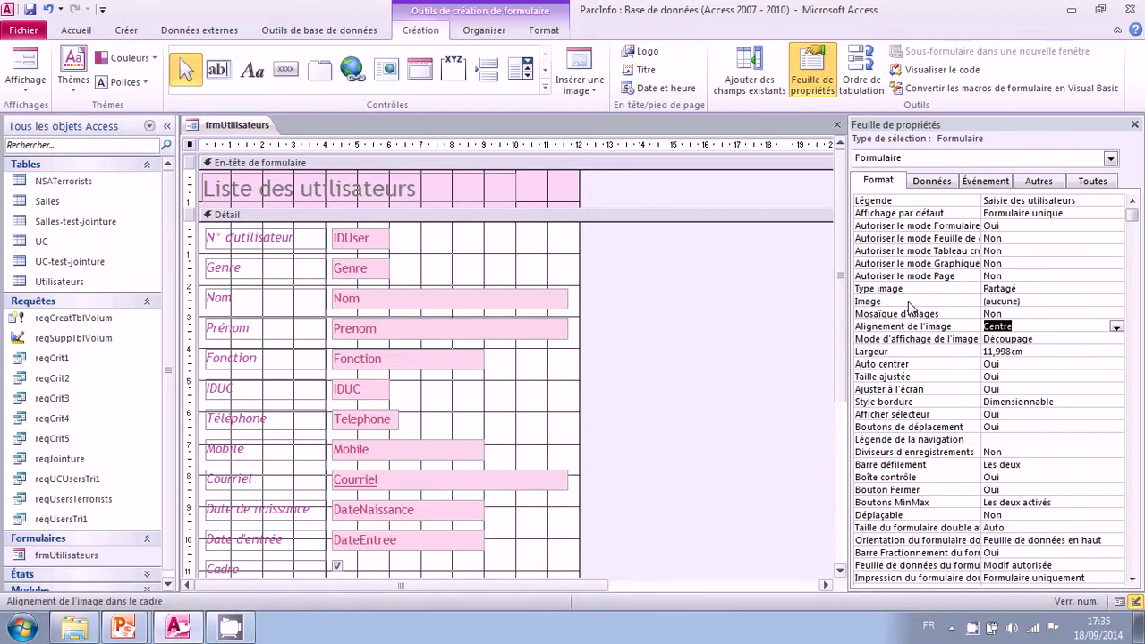
key(Up)
key(Up)
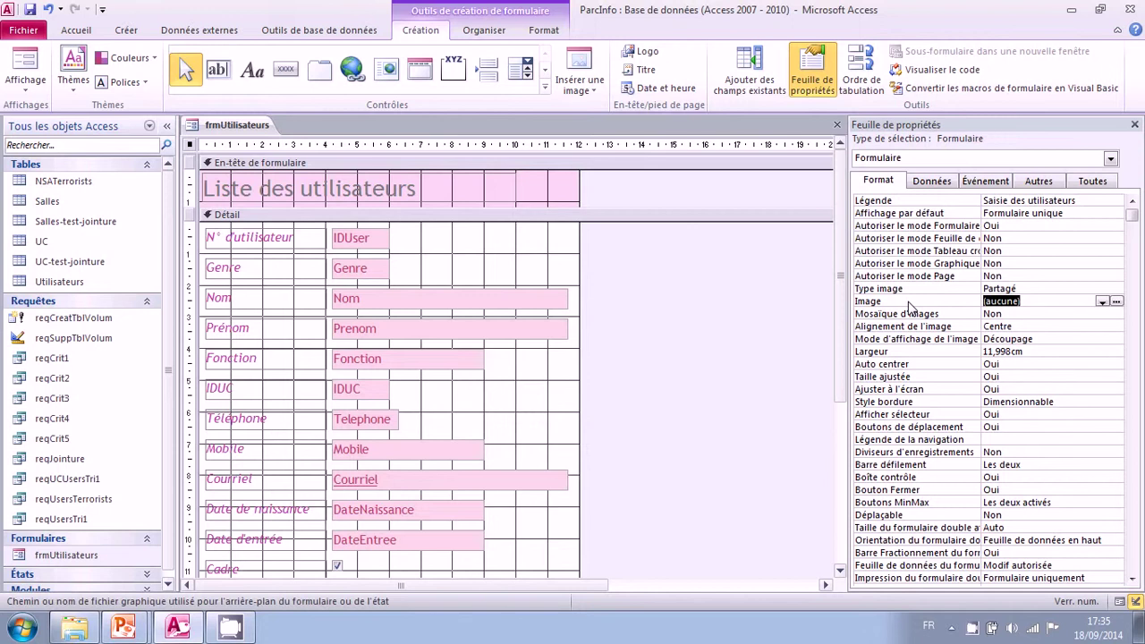
key(Down)
key(Down)
key(Down)
key(Down)
key(Down)
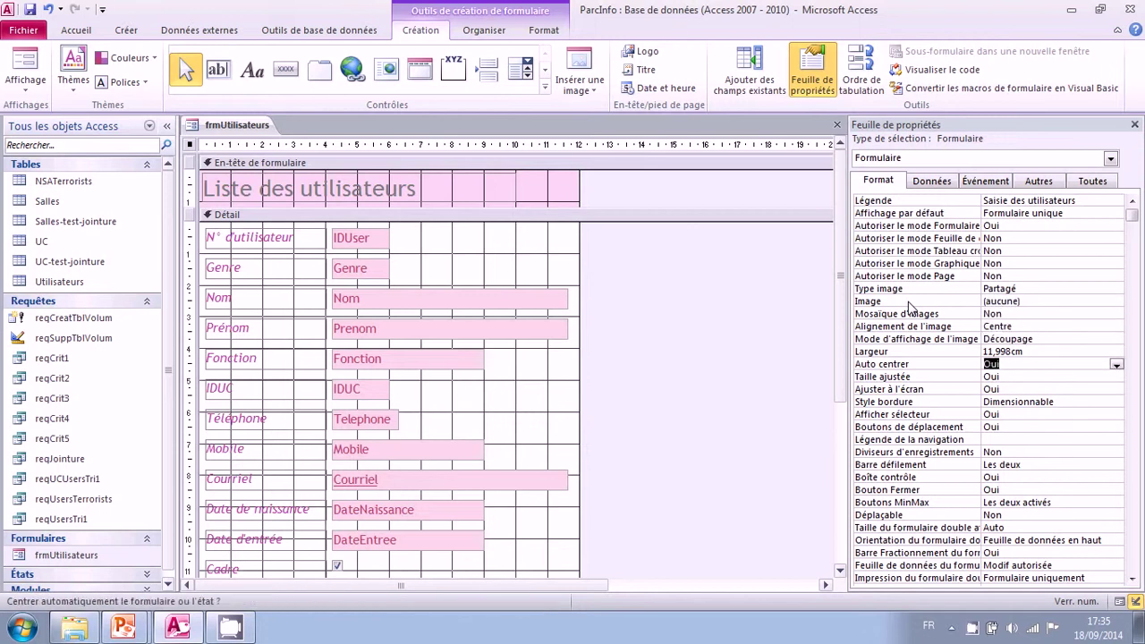
key(Down)
key(Down)
key(Down)
key(Down)
key(Down)
key(Down)
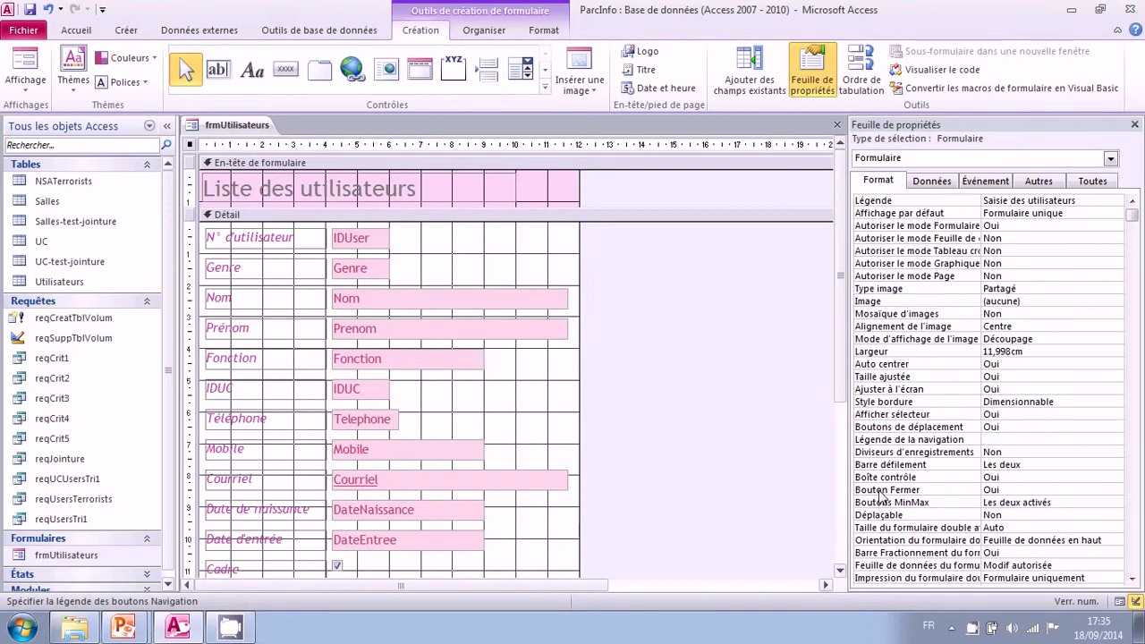
key(Down)
key(Down)
key(Down)
key(Down)
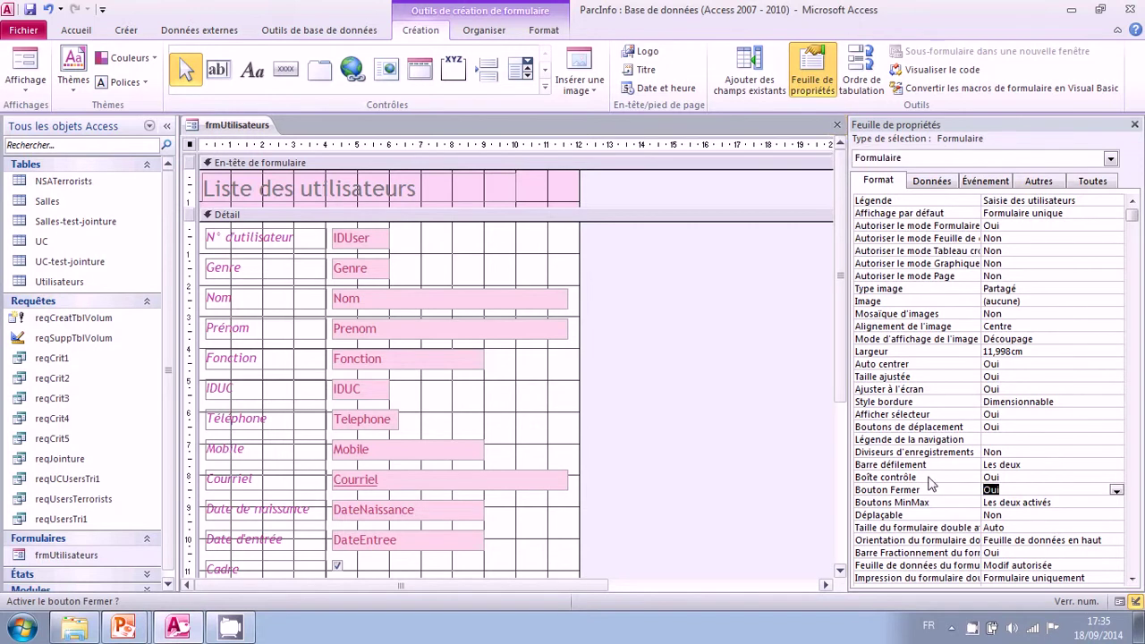
click(920, 502)
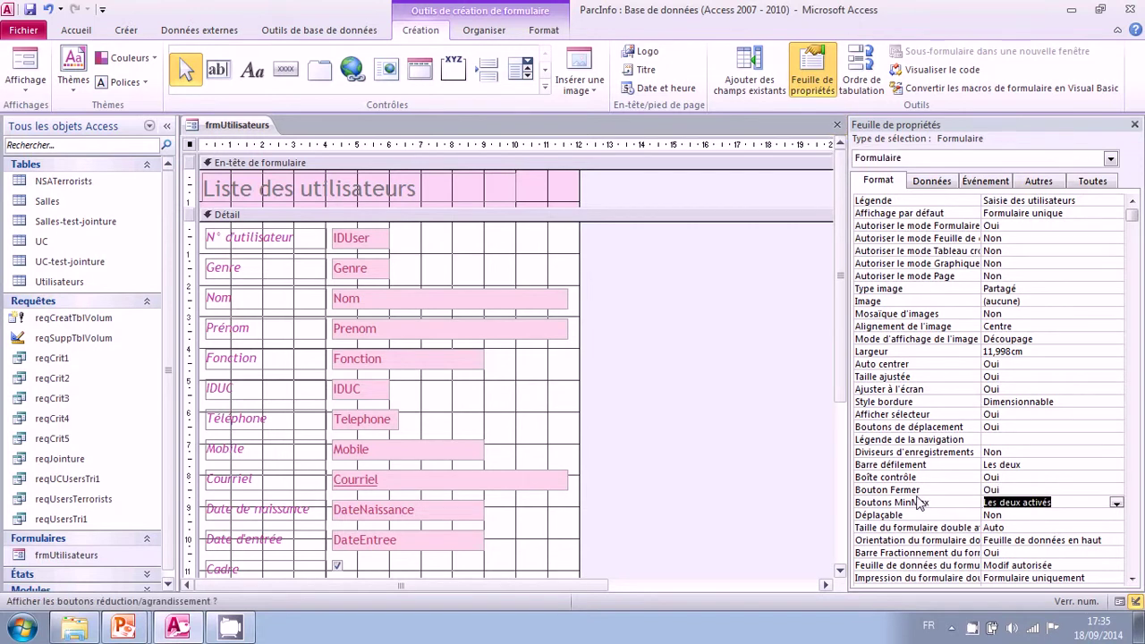